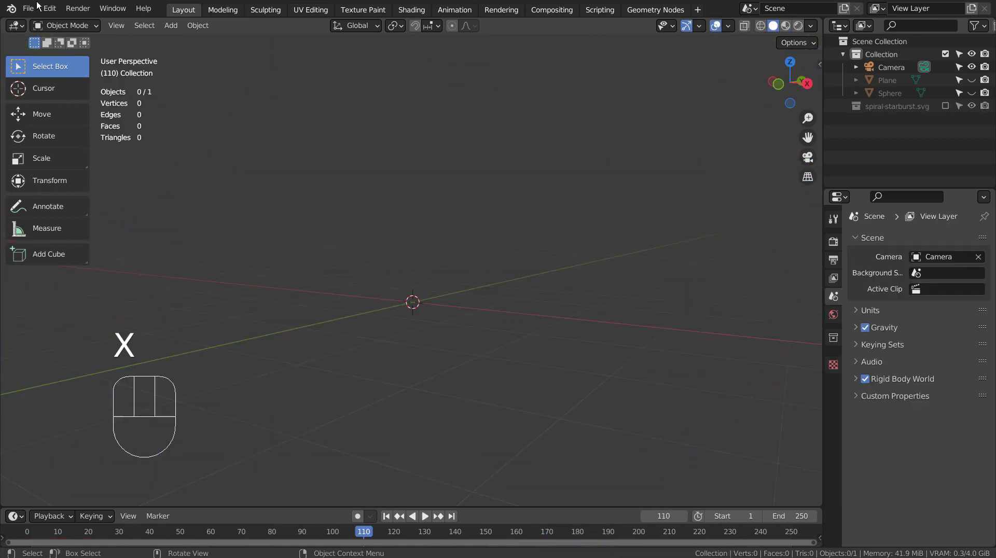
Import spiral-starburst.svg as a new collection of 37 curve paths and select path66
click(28, 8)
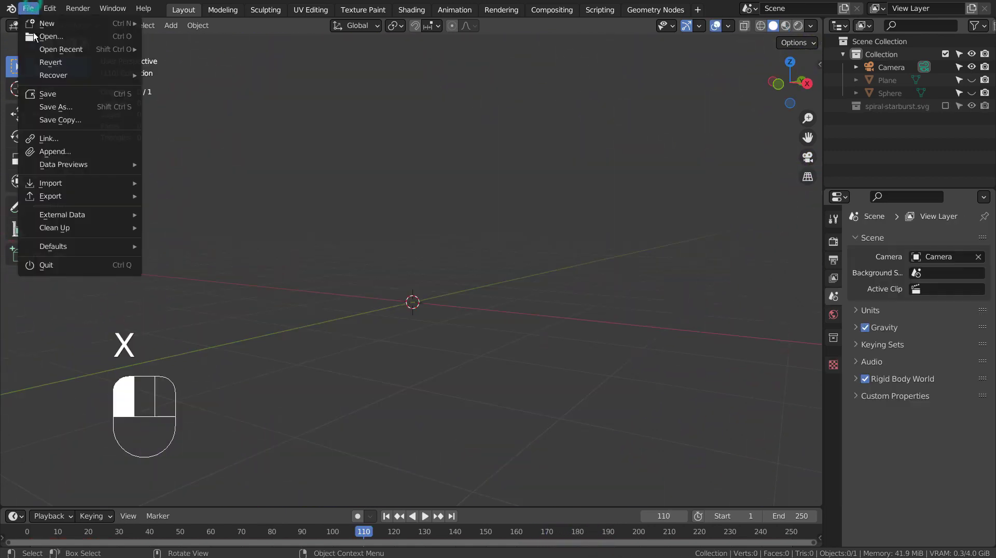
mouse_move(50, 186)
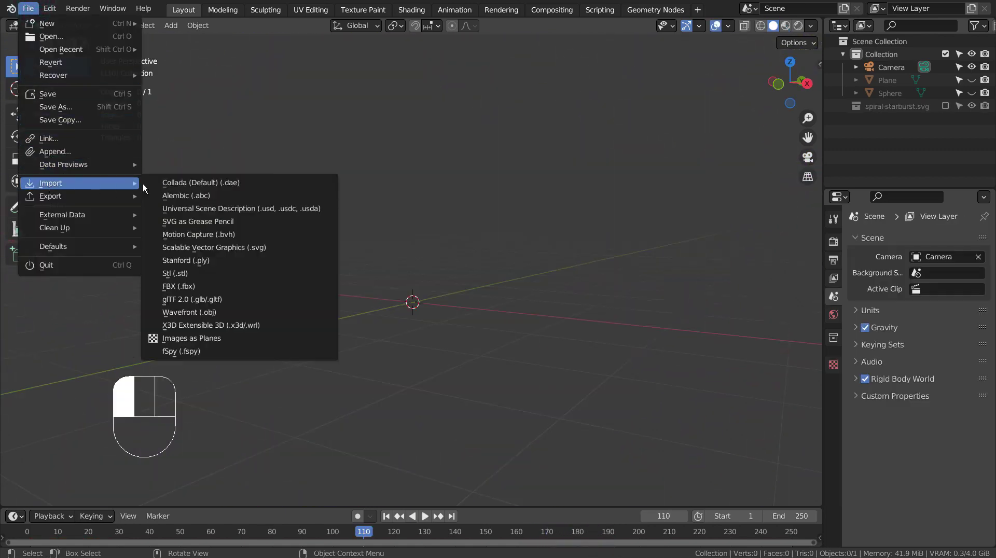
click(283, 252)
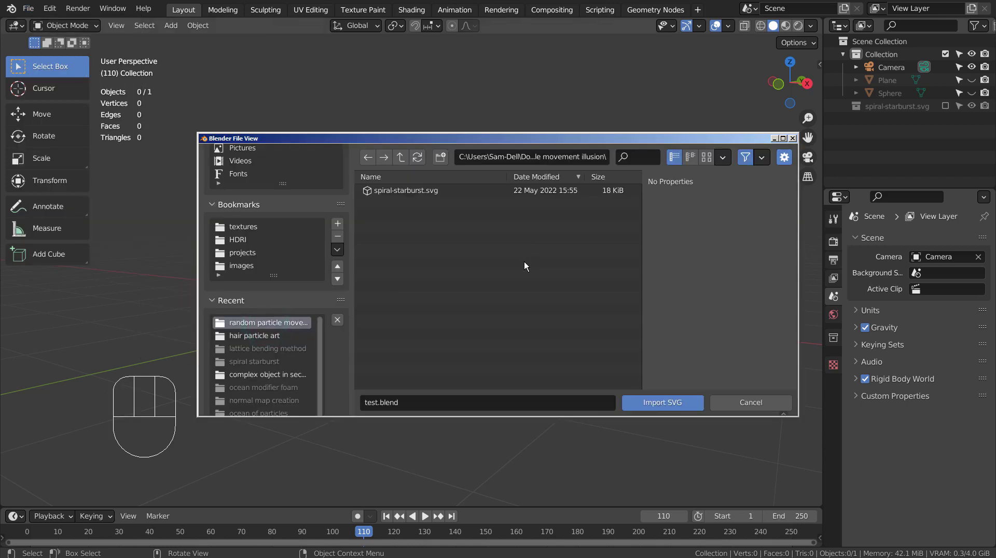
click(410, 193)
click(672, 400)
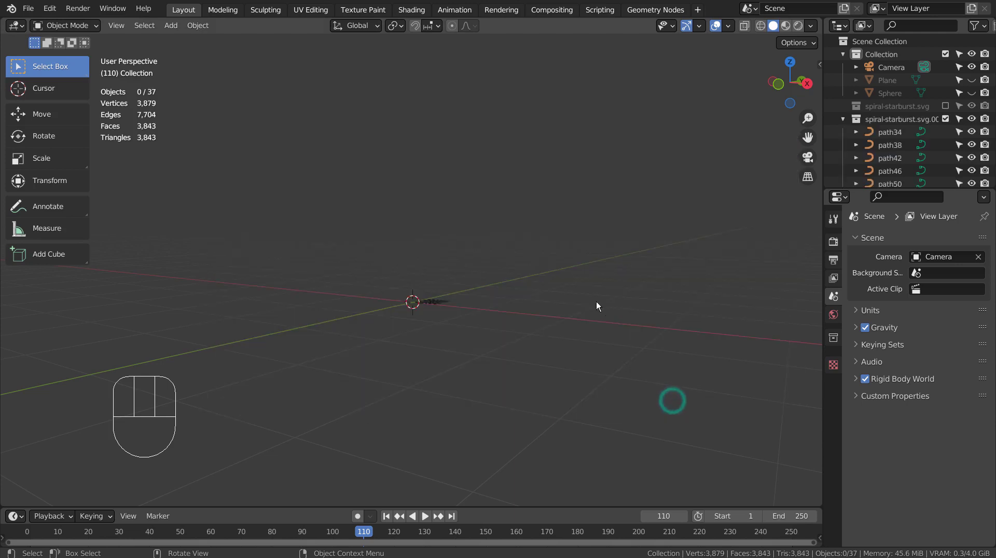
click(431, 304)
In top view, box-select the starburst curves, move them onto the origin, and join them into path66
key(KP_1)
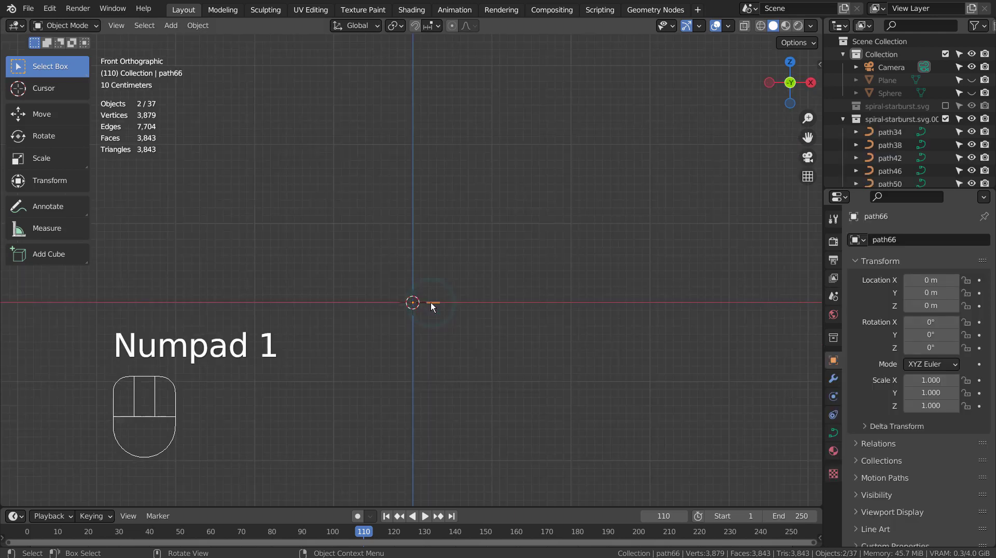
key(KP_7)
drag(389, 212, 500, 329)
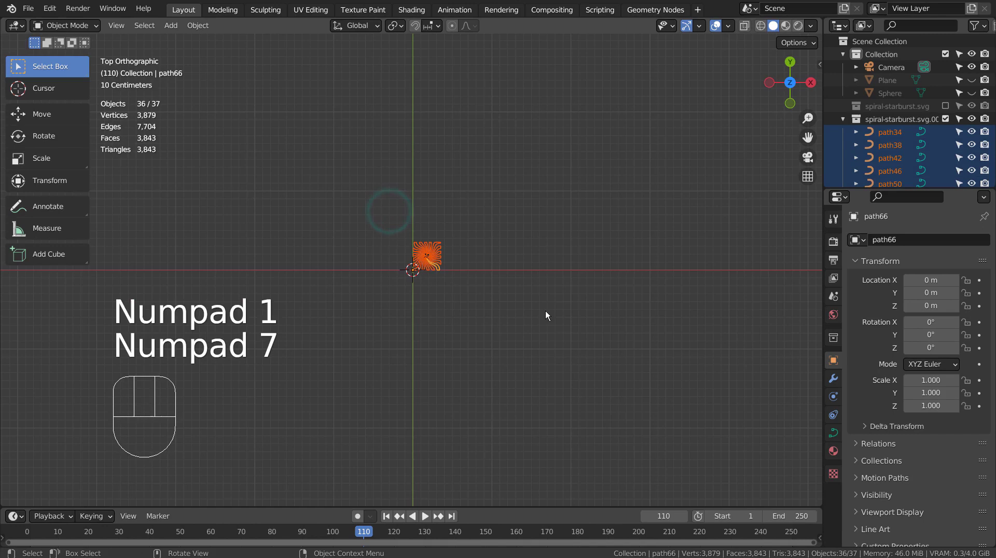
scroll(545, 310, up, 5)
key(g)
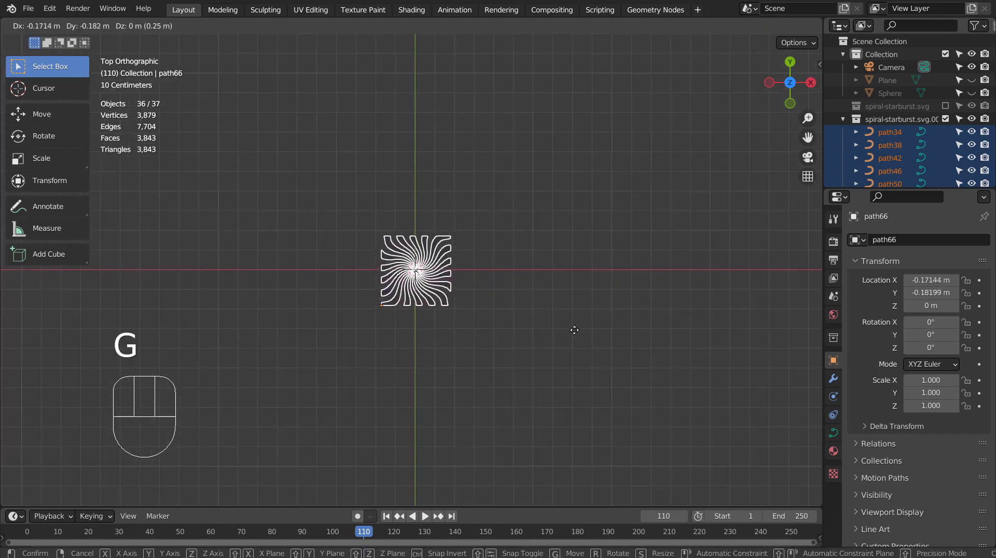
click(574, 330)
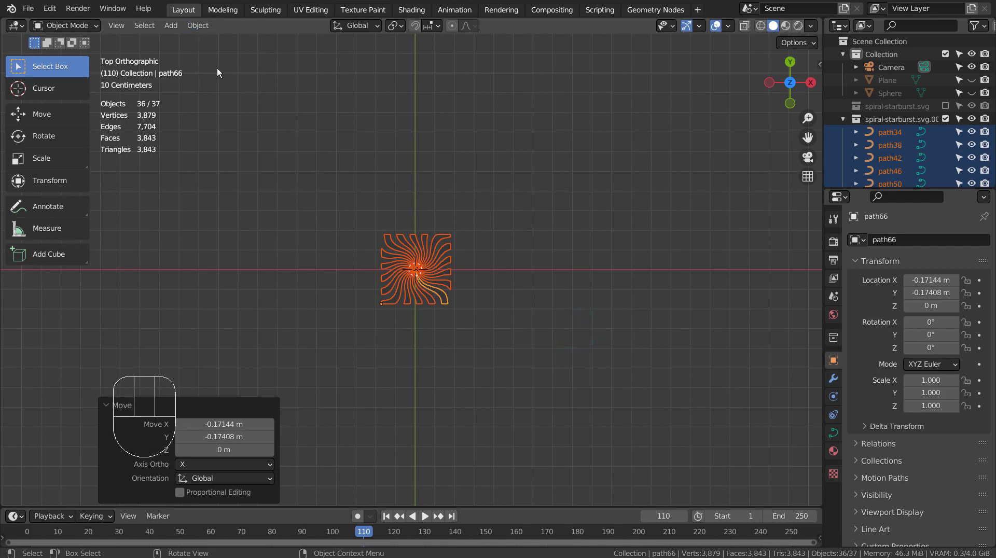
key(ctrl+j)
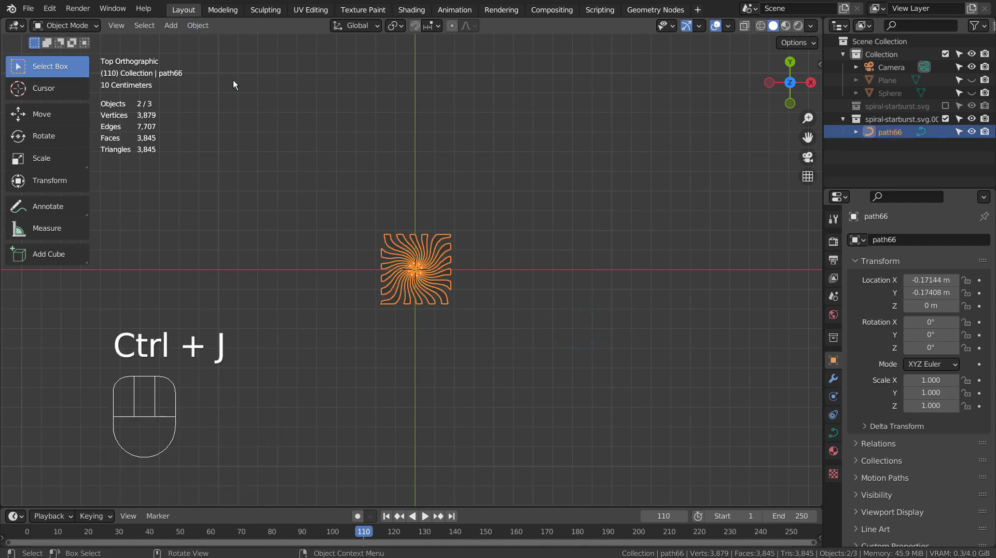
Set path66's origin to the 3D cursor at the world centre
click(200, 27)
mouse_move(223, 53)
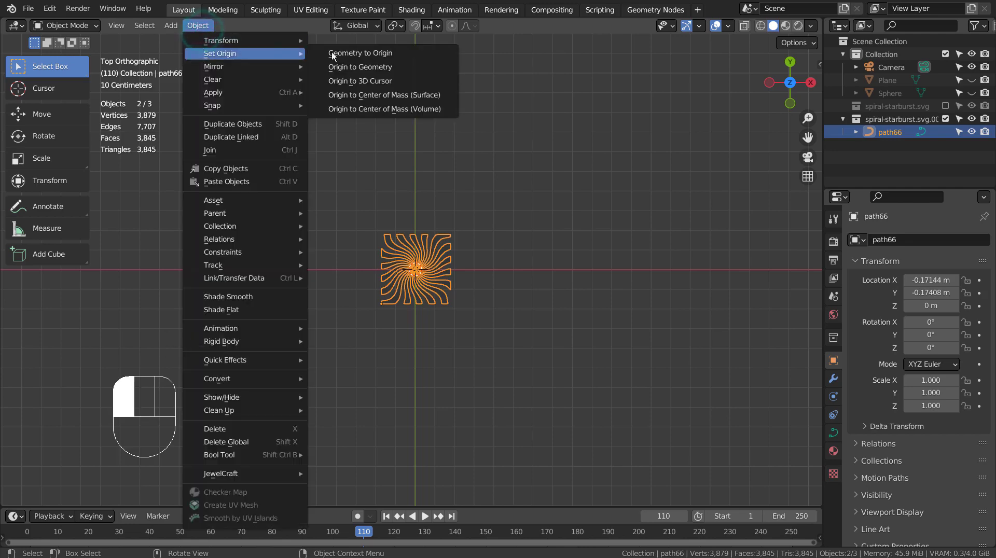
click(361, 81)
Scale the starburst uniformly up to 6.17
key(s)
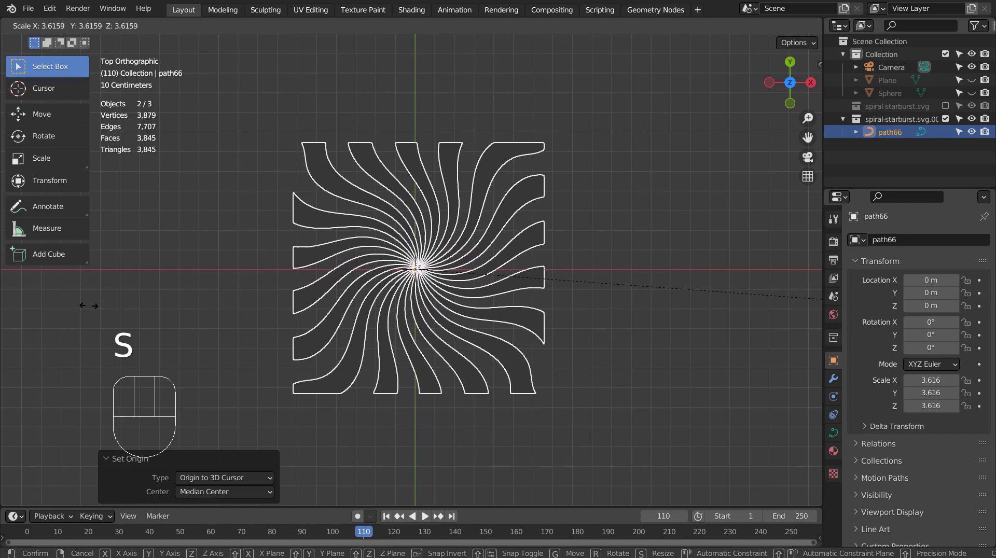
click(439, 309)
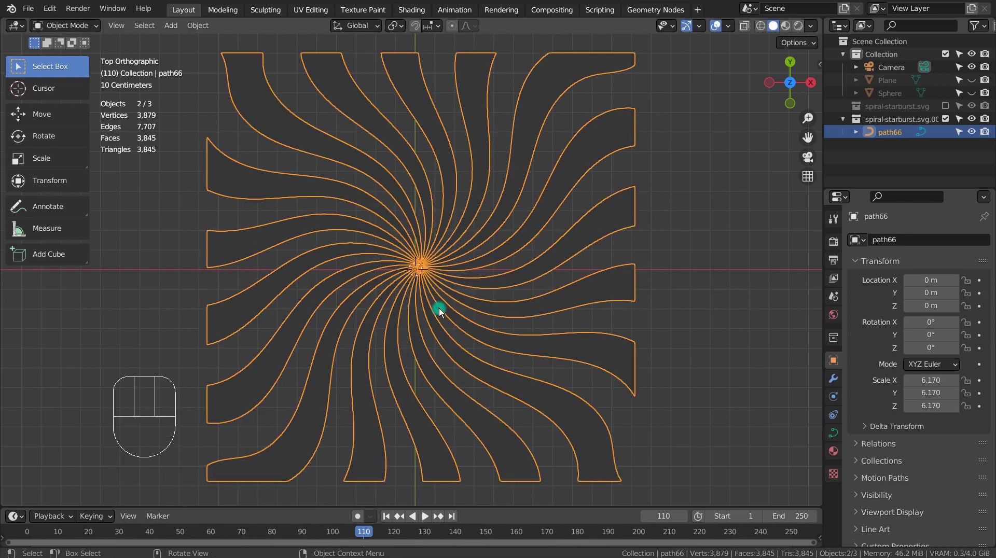
middle_drag(531, 370, 457, 290)
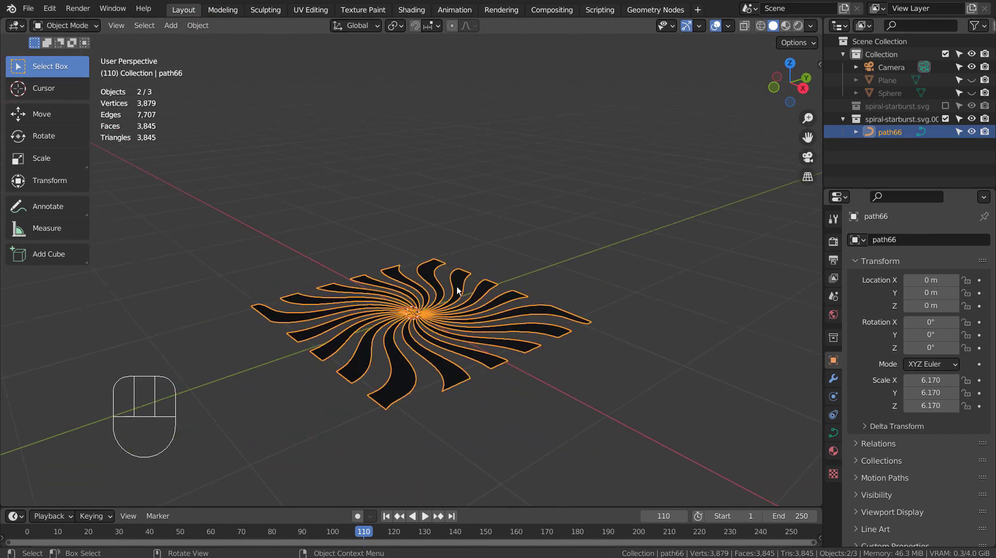
Convert path66 to a curve and then to a mesh
right_click(455, 372)
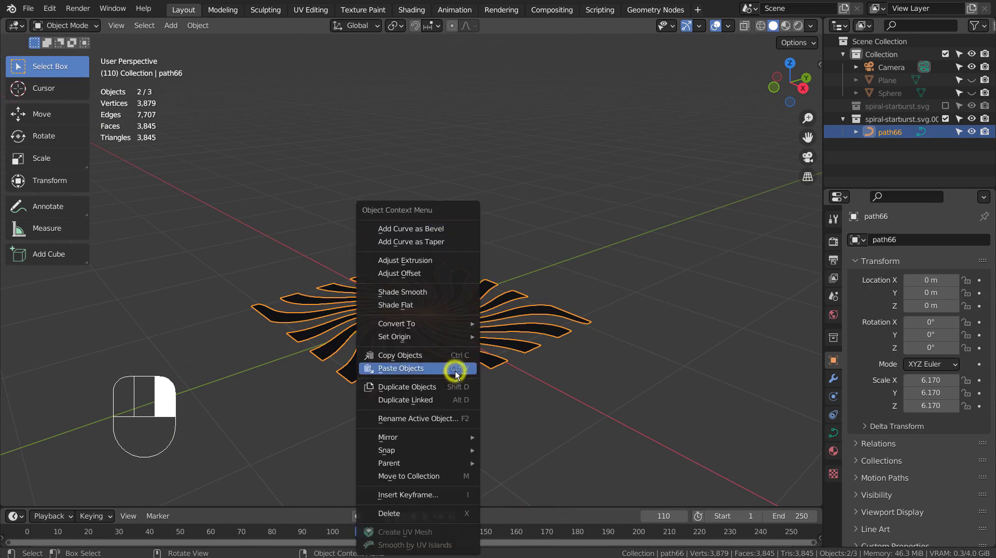
mouse_move(455, 327)
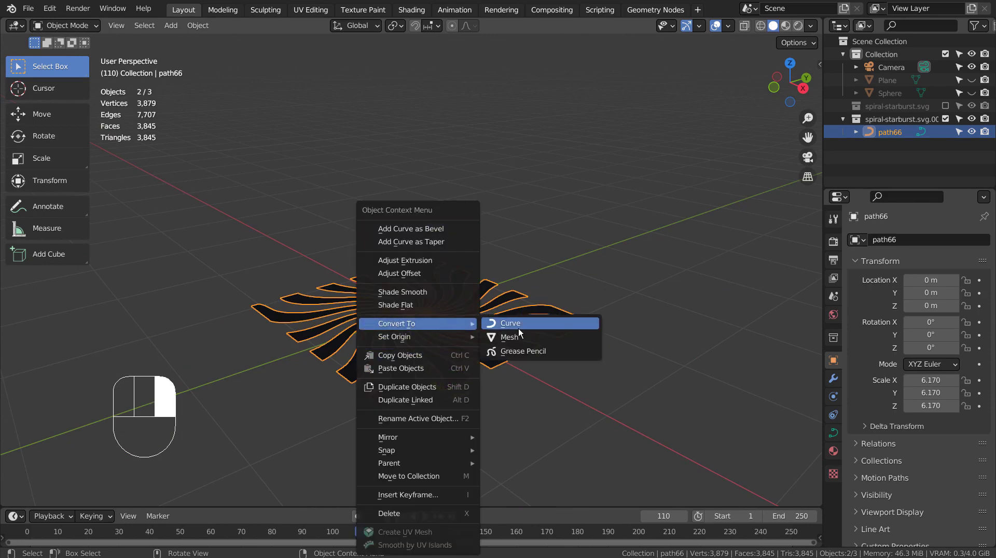
click(518, 327)
right_click(459, 365)
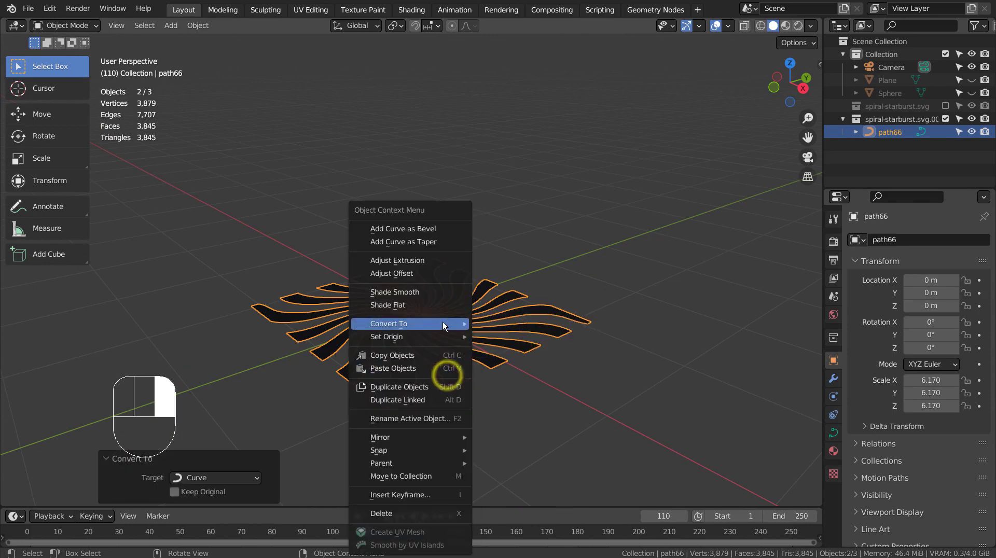
mouse_move(444, 322)
click(506, 335)
Repeat the conversion back to curve, then to a 3,879-vertex edge-only mesh
right_click(443, 363)
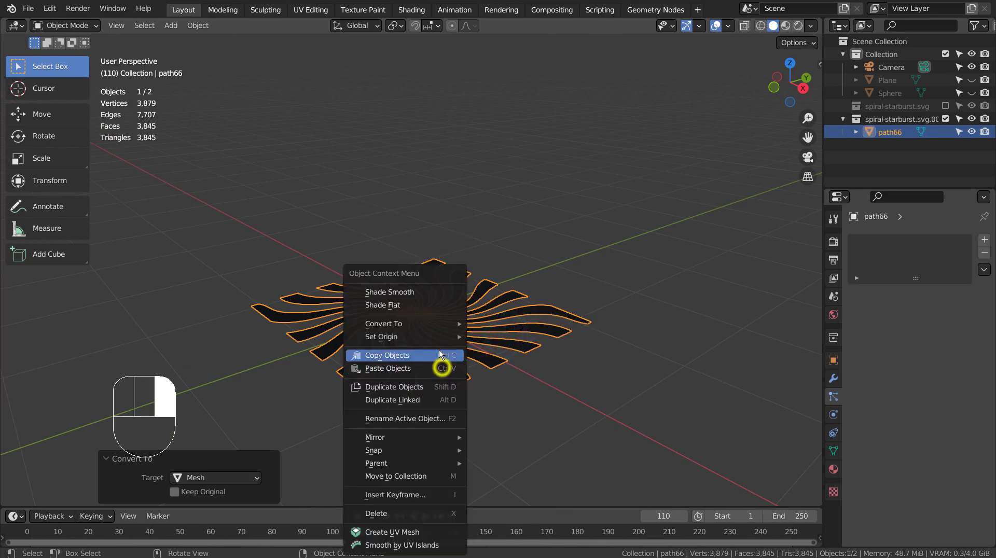
click(496, 328)
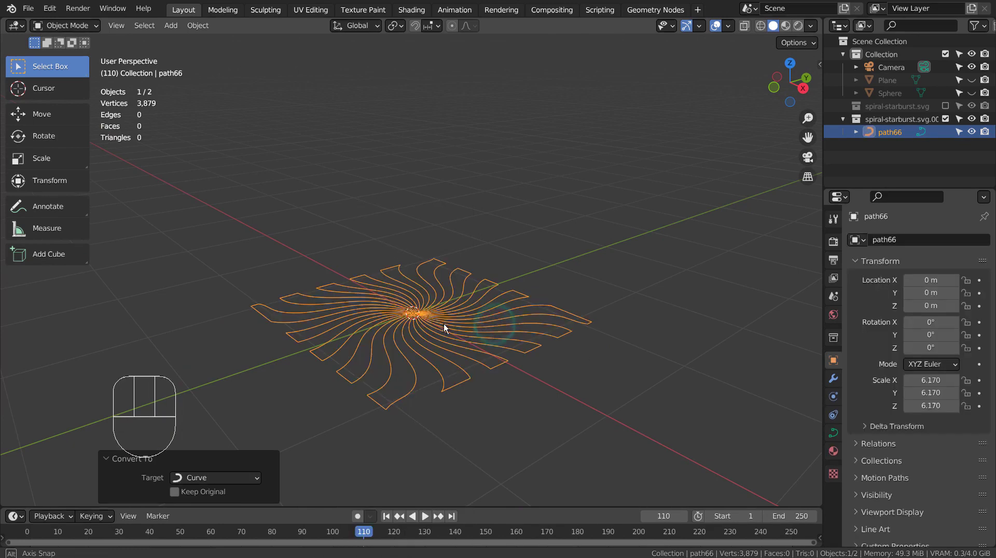
middle_drag(444, 327, 411, 312)
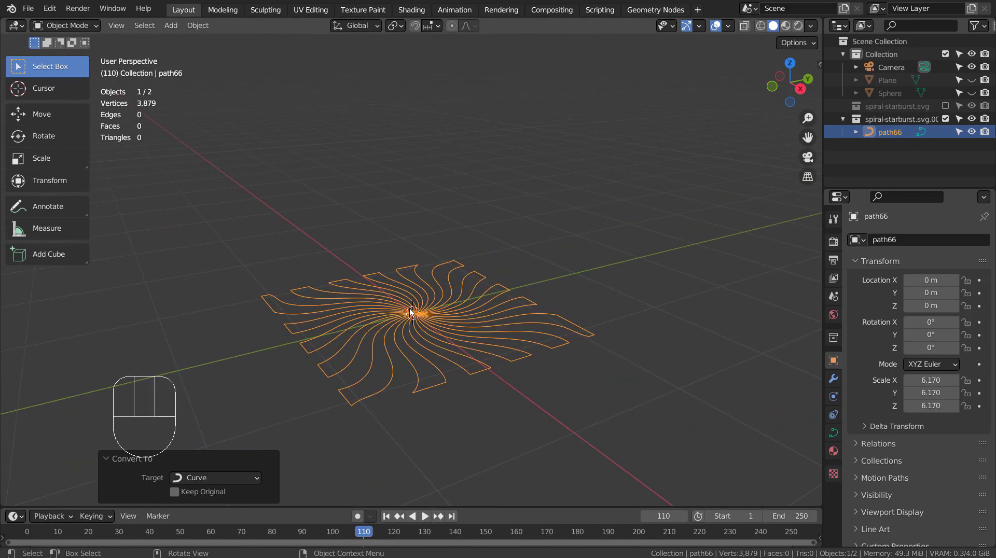
right_click(481, 322)
mouse_move(480, 322)
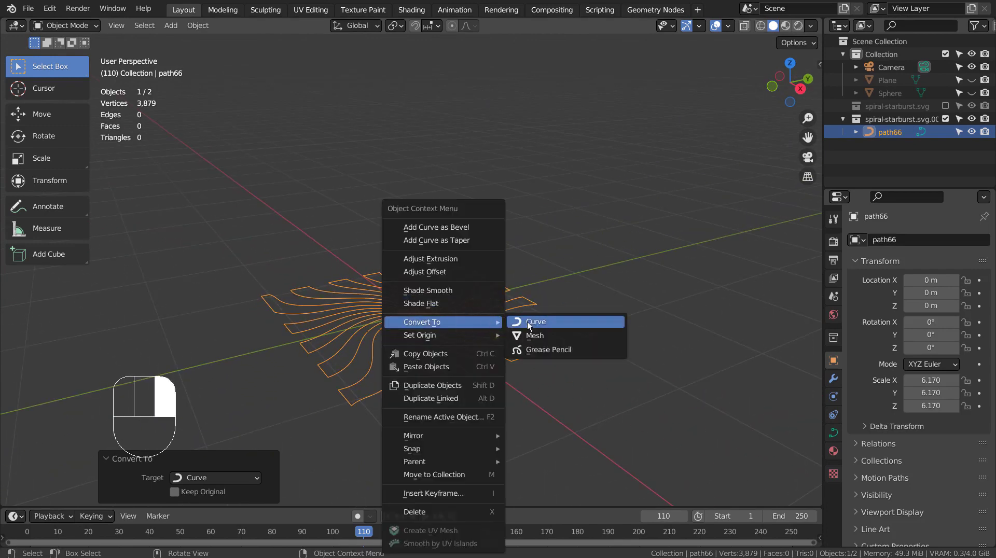
click(540, 336)
In Edit Mode, fill the whole starburst outline with faces and extrude it 2.0761 m upward
key(Tab)
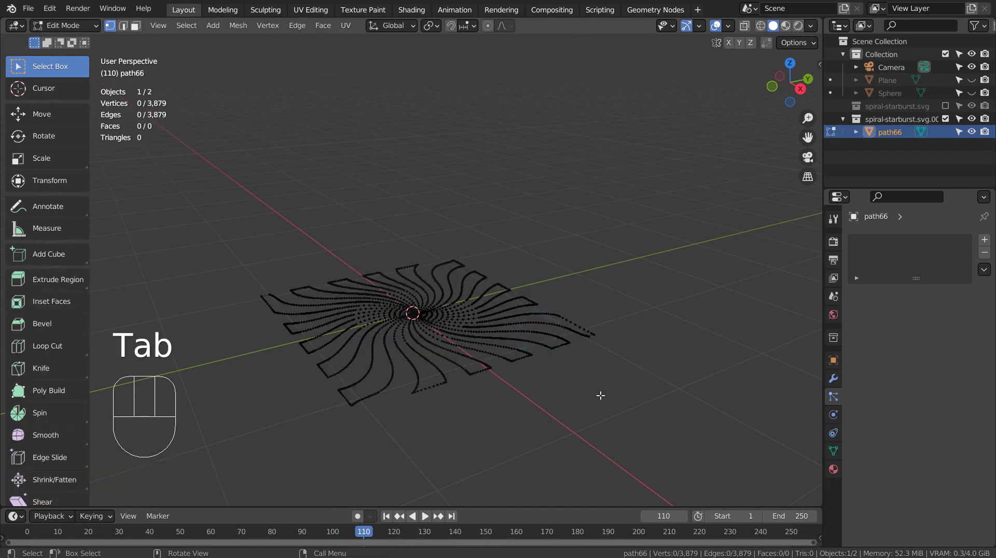
key(a)
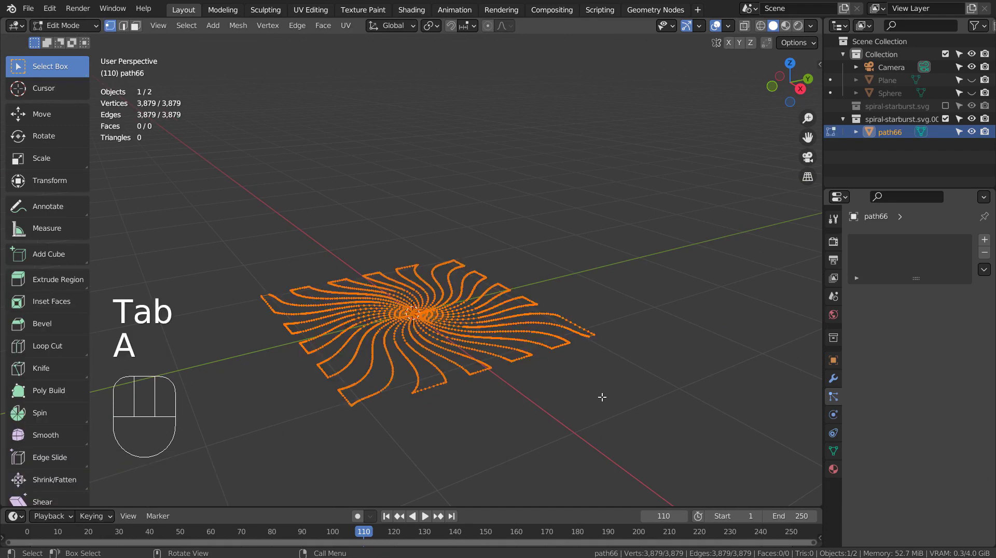
key(f)
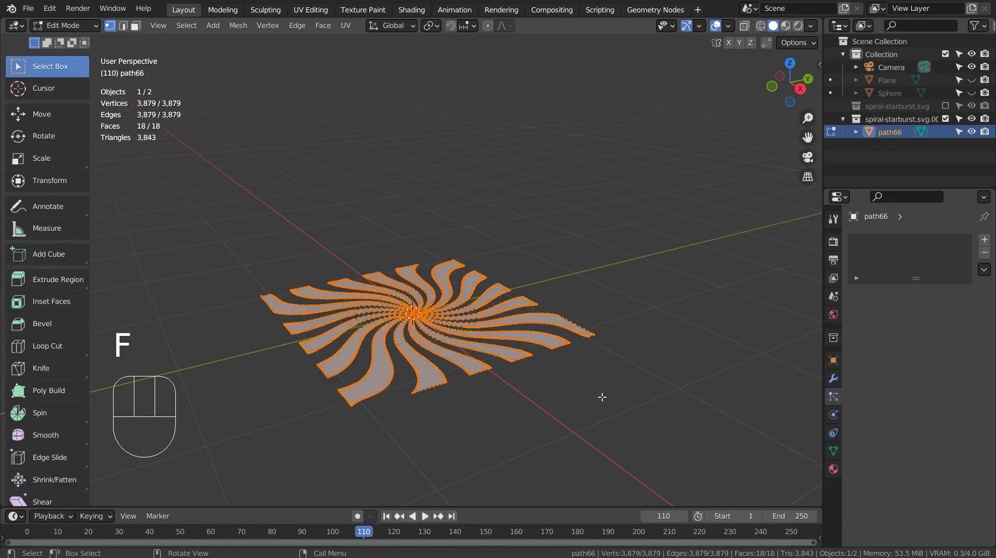
key(e)
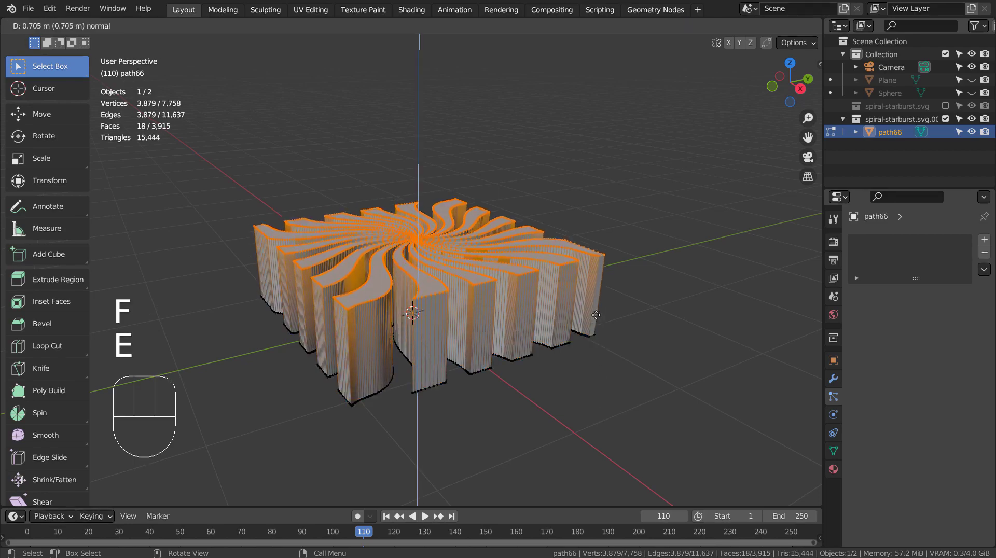
click(592, 151)
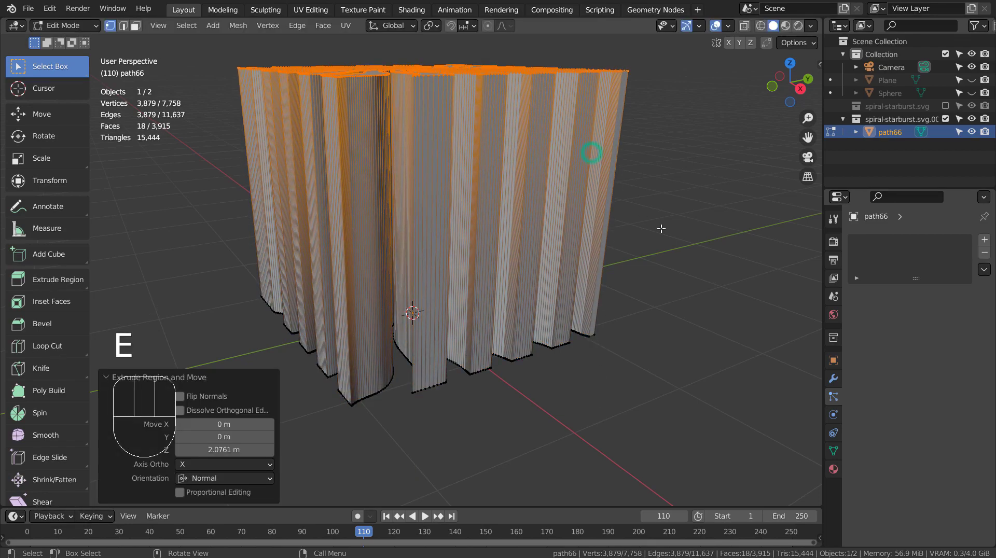
Shrink the extruded top faces to 0.119 scale to form a tapered spike
middle_drag(662, 230, 670, 281)
key(s)
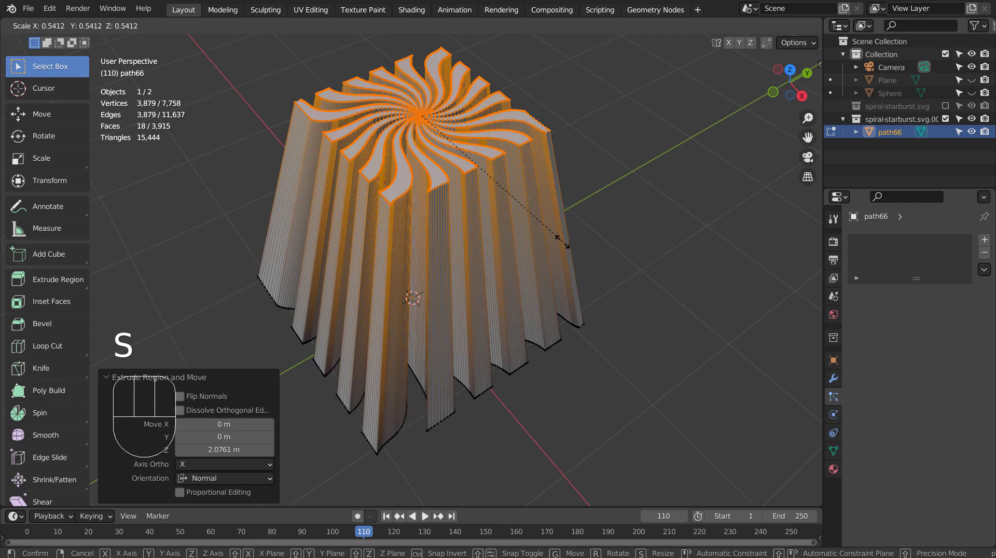
click(438, 154)
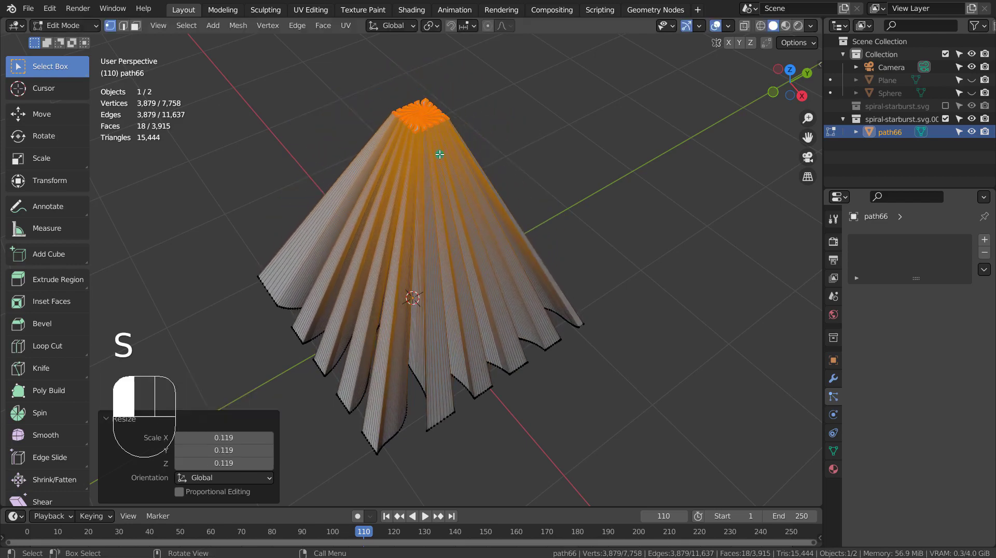
key(KP_2)
Switch to wireframe display and zoom in on a tilted view of the tapered spike
key(KP_1)
key(KP_7)
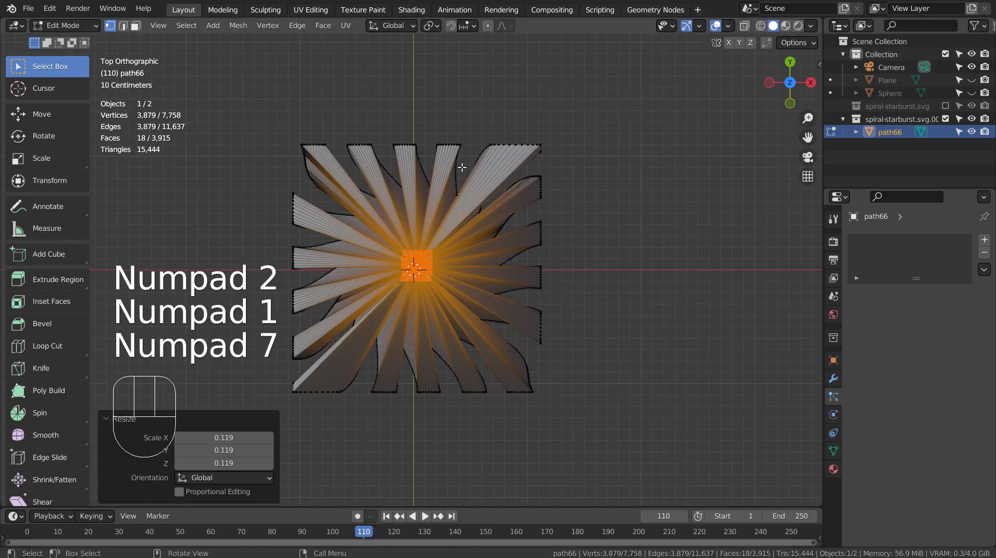
scroll(462, 167, up, 10)
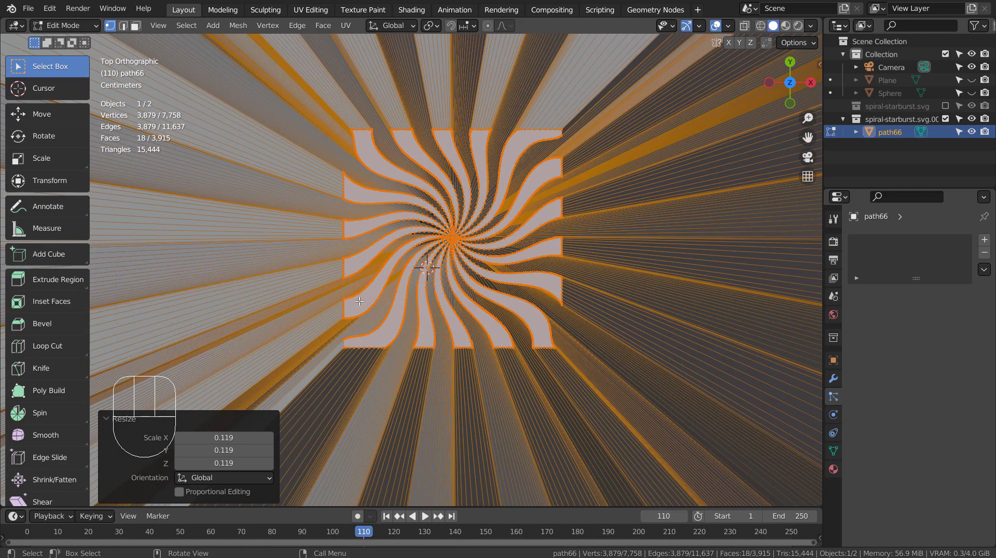
middle_drag(494, 386, 579, 276)
scroll(616, 289, down, 8)
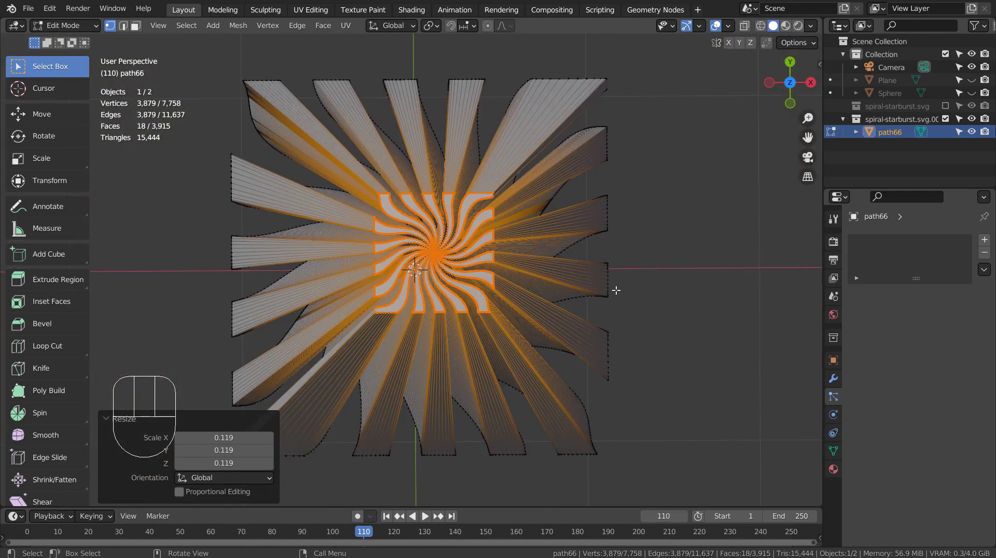
key(shift+z)
middle_drag(638, 367, 408, 125)
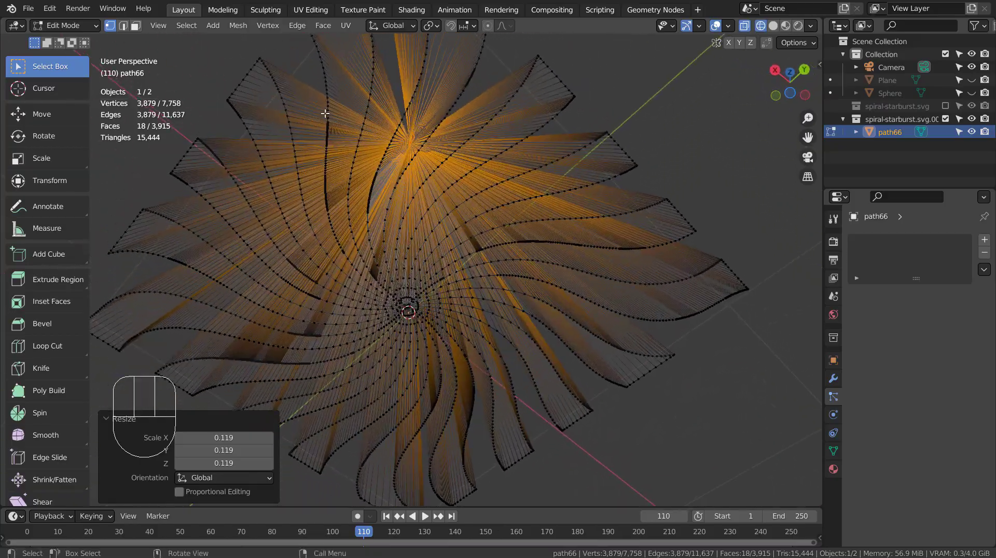
middle_drag(647, 284, 520, 282)
scroll(521, 273, up, 3)
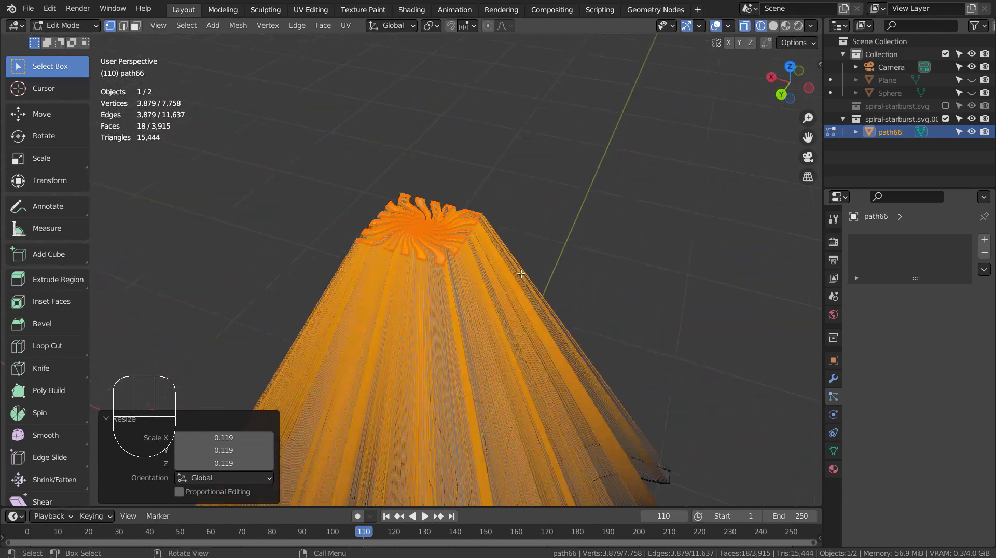
scroll(521, 273, up, 3)
In face mode, separate the selected top faces into path66.001 and select it in Object Mode
key(3)
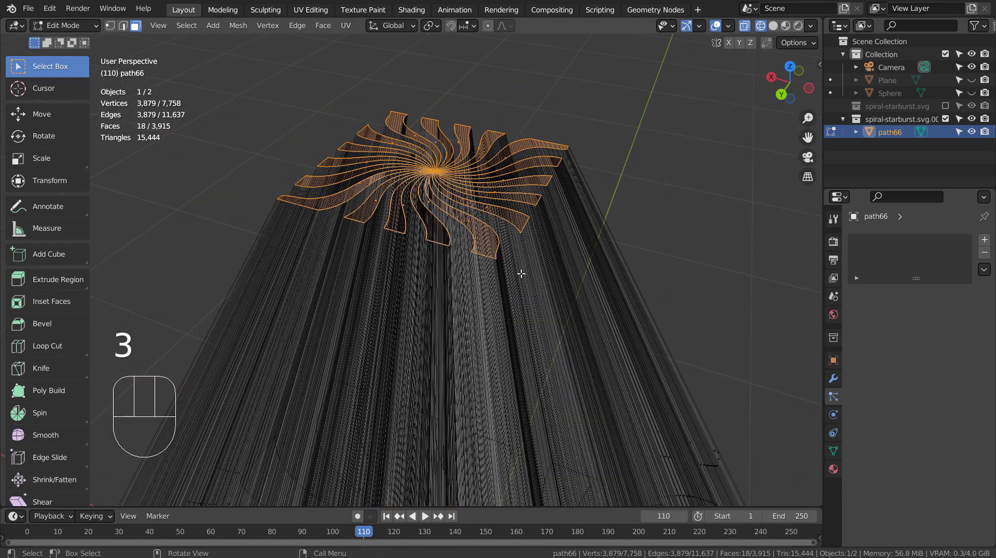
key(p)
click(516, 242)
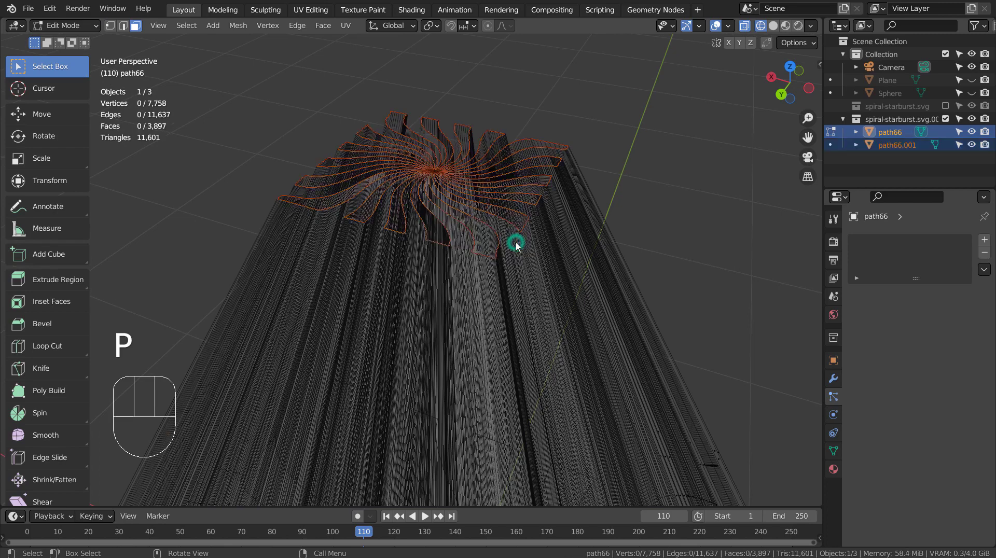
key(Tab)
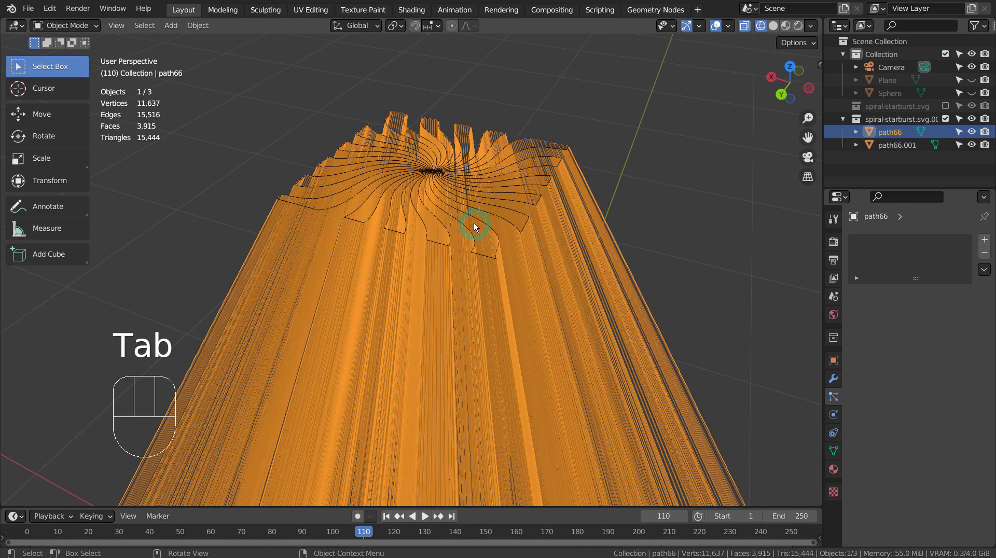
click(474, 222)
middle_drag(493, 335, 637, 273)
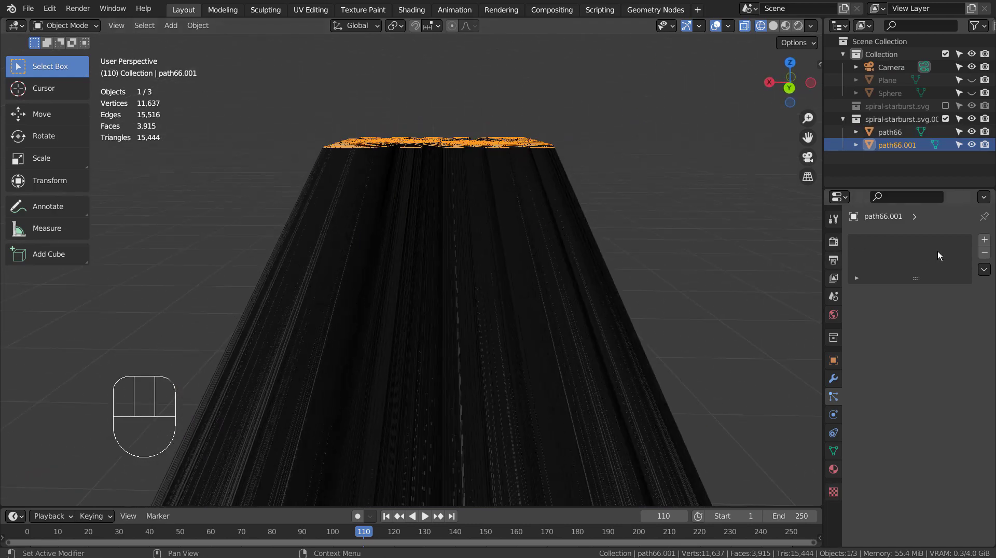
Add a 1000-particle system to path66.001, preview the animation, then select path66 and its collection
click(983, 240)
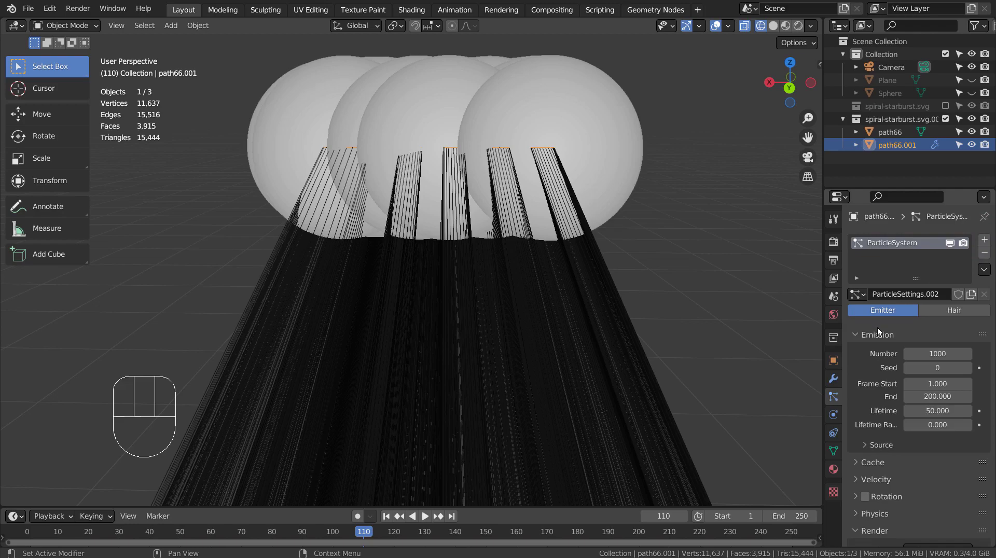
key(space)
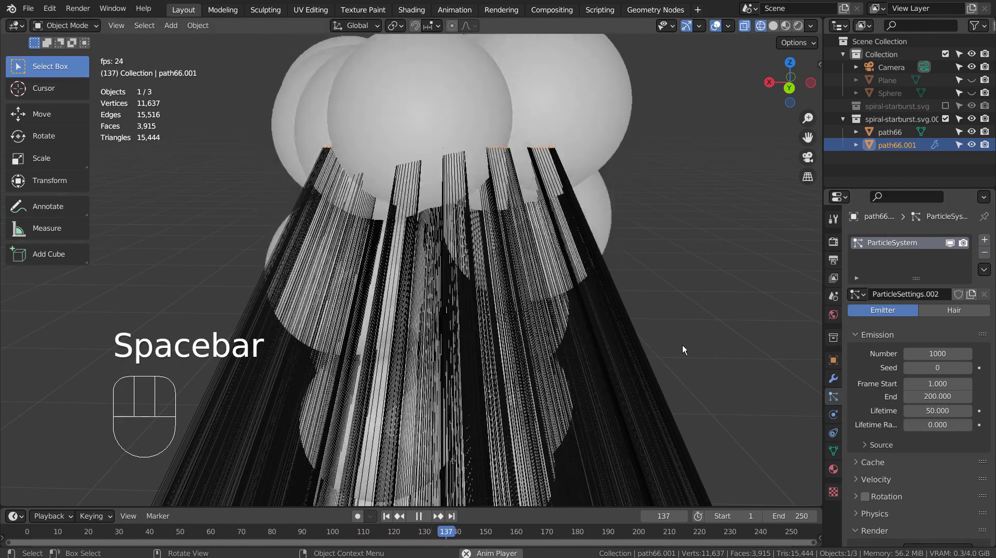
scroll(685, 343, down, 10)
middle_drag(687, 342, 560, 412)
key(space)
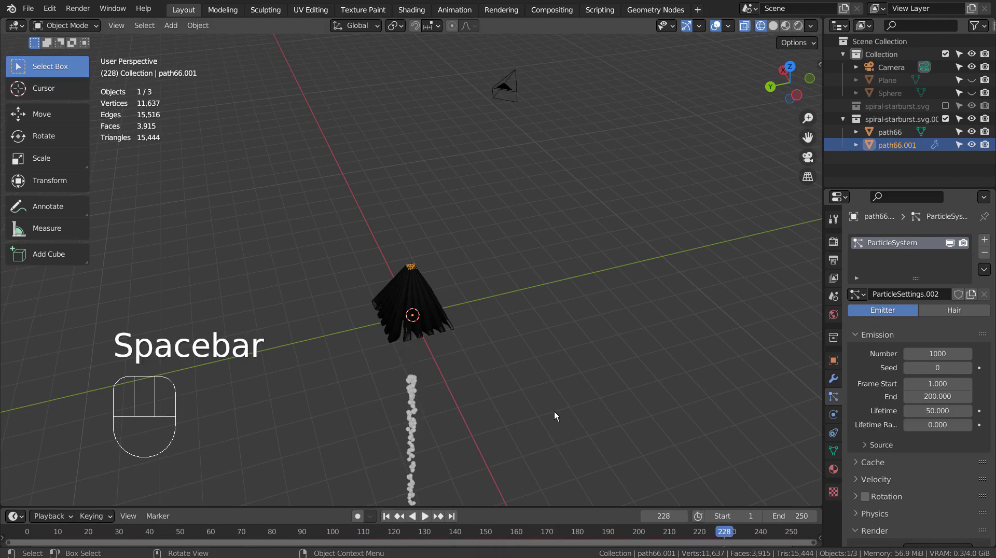
scroll(554, 412, up, 10)
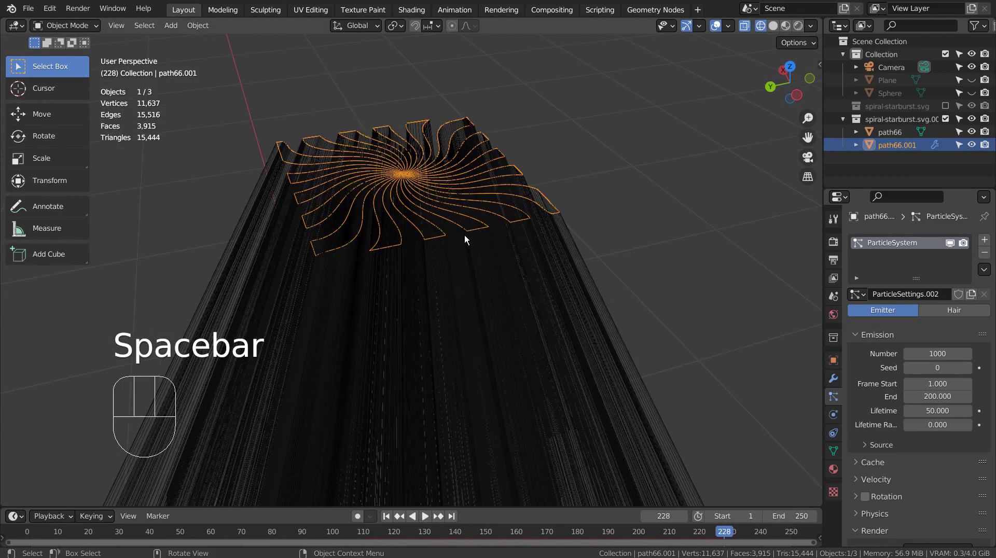
click(518, 280)
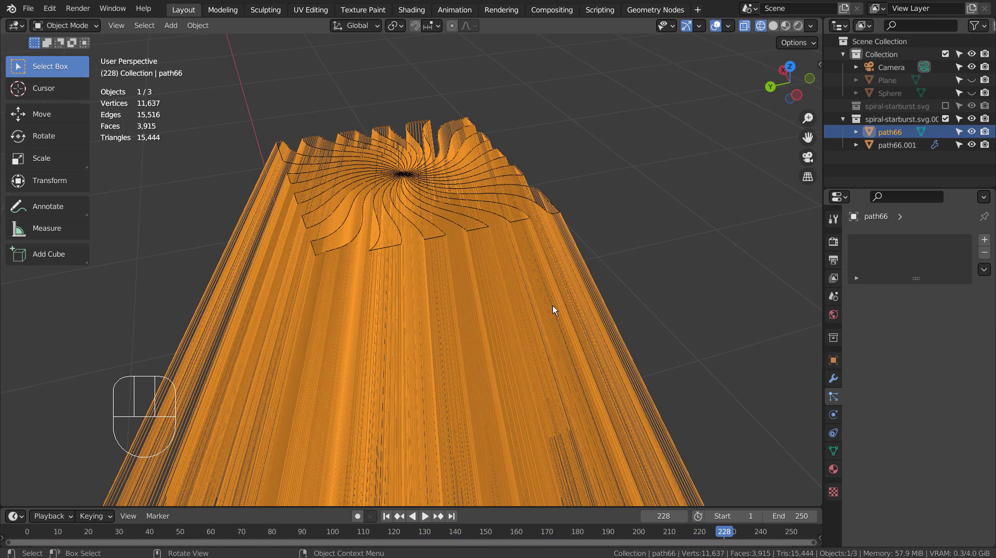
click(882, 119)
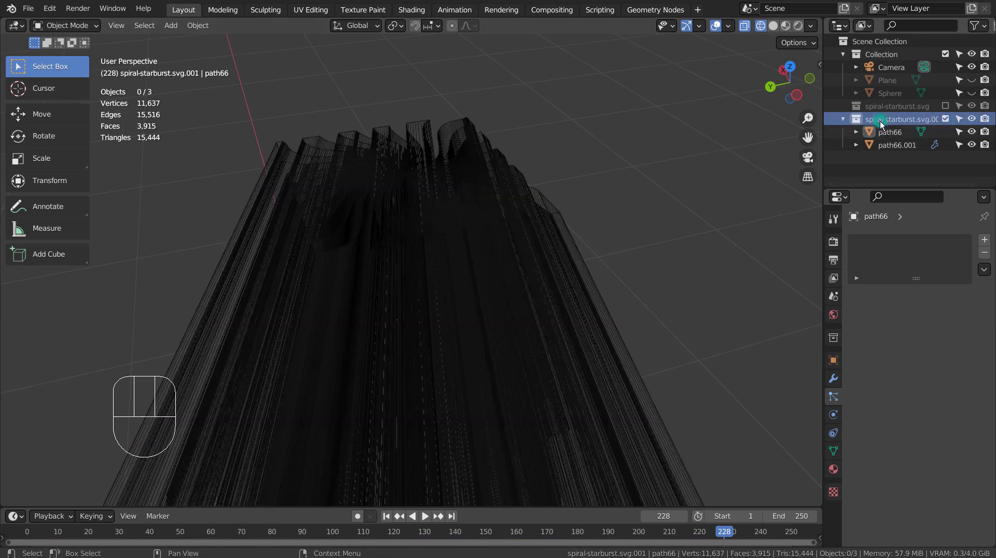
Delete path66, path66.001 and the spiral-starburst.svg.001 collection
key(x)
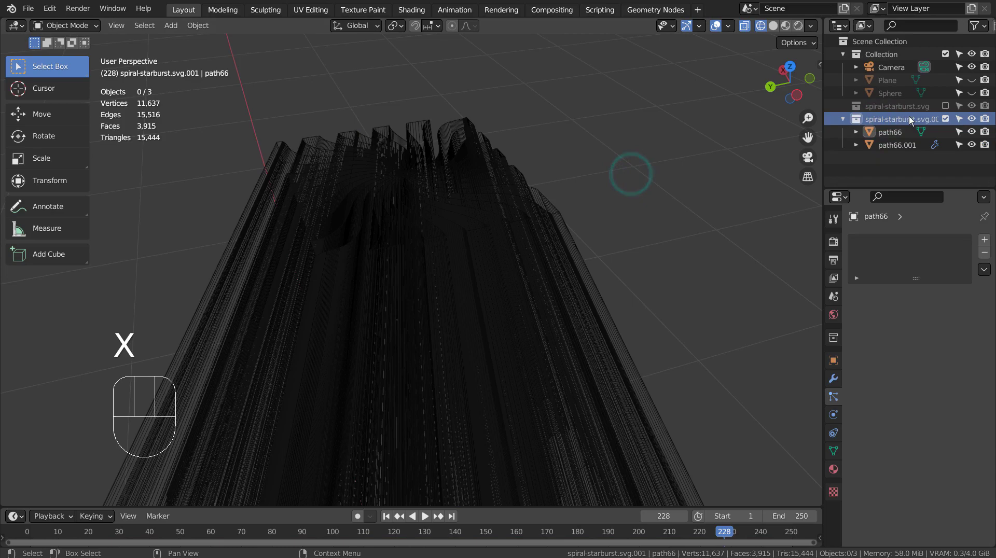
click(903, 133)
shift+click(892, 146)
key(x)
click(640, 166)
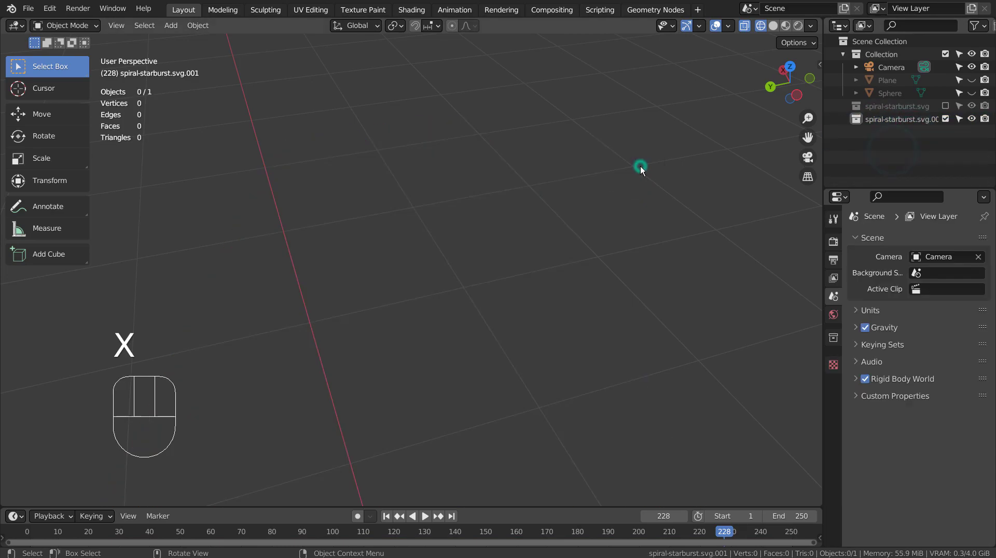
click(876, 122)
key(x)
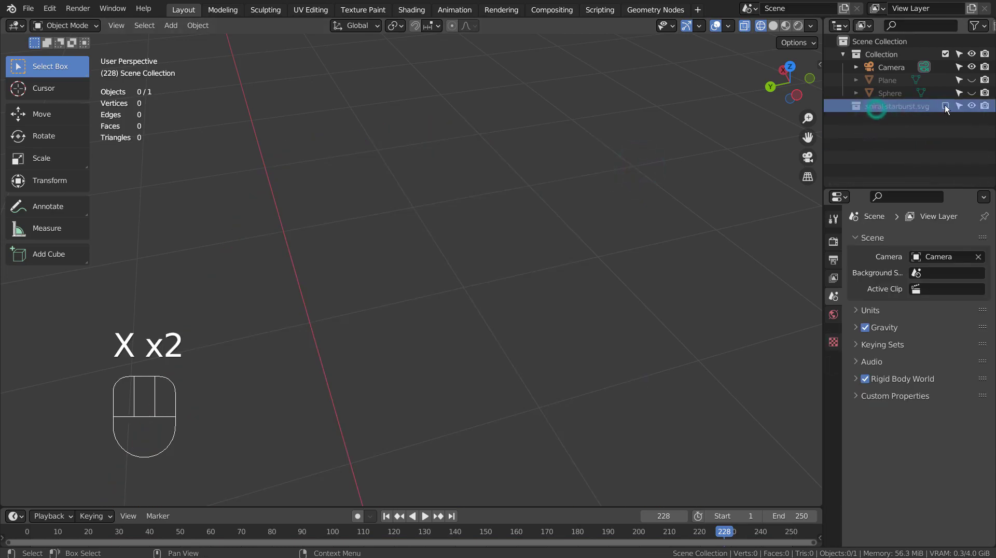
Re-enable the spiral-starburst.svg collection and select its starburst object path82
click(945, 106)
scroll(648, 223, down, 15)
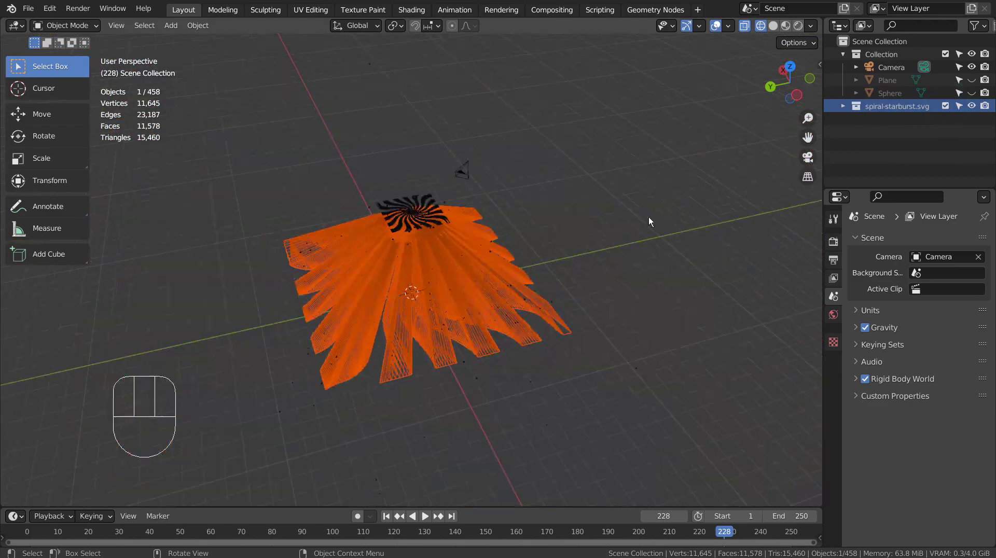
middle_drag(649, 216, 639, 263)
click(444, 262)
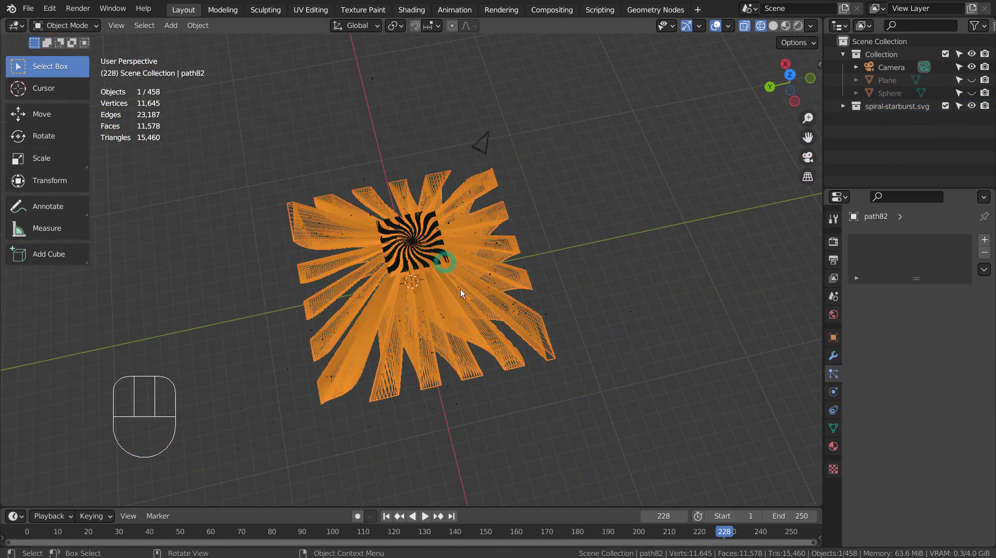
scroll(459, 288, up, 6)
click(453, 244)
scroll(467, 260, down, 10)
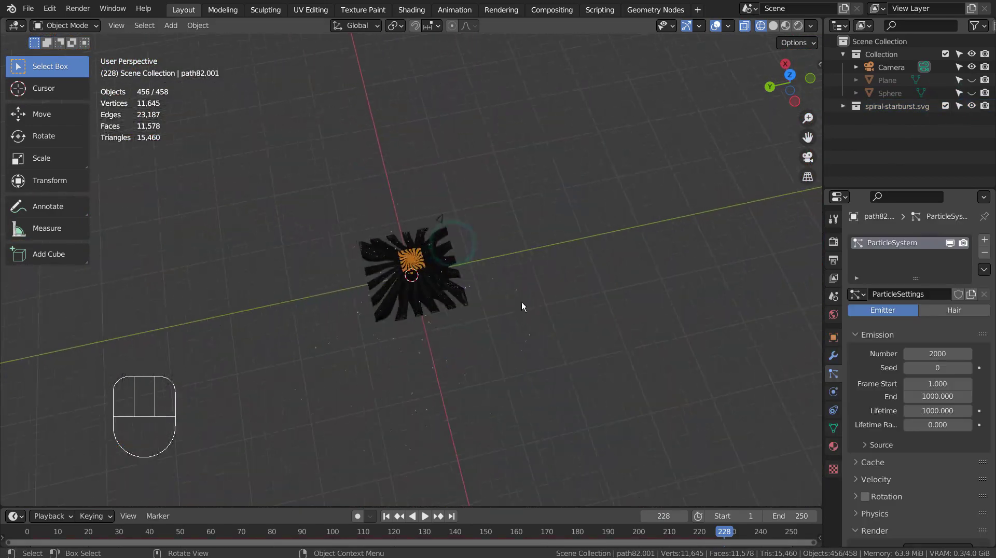
middle_drag(534, 312, 591, 278)
key(g)
key(z)
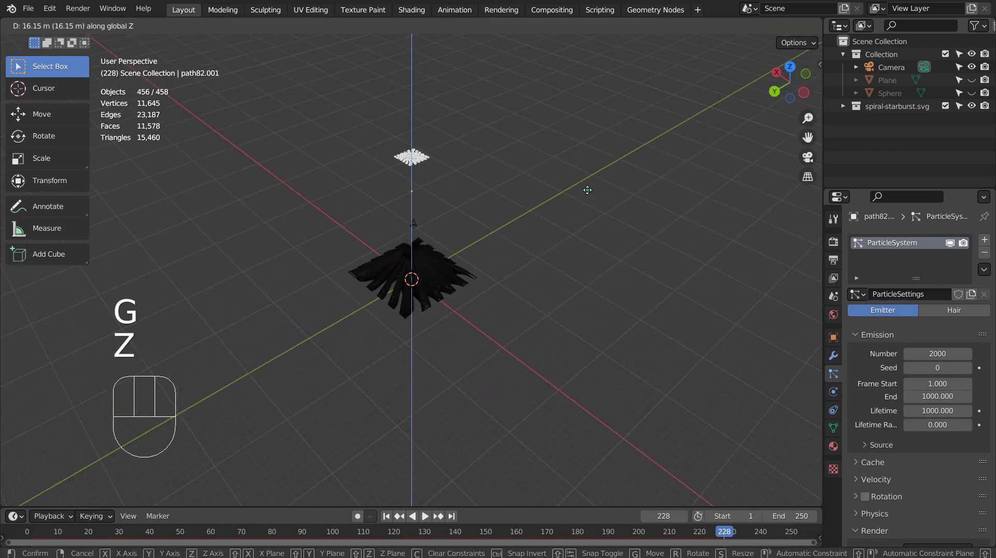
click(587, 189)
click(423, 515)
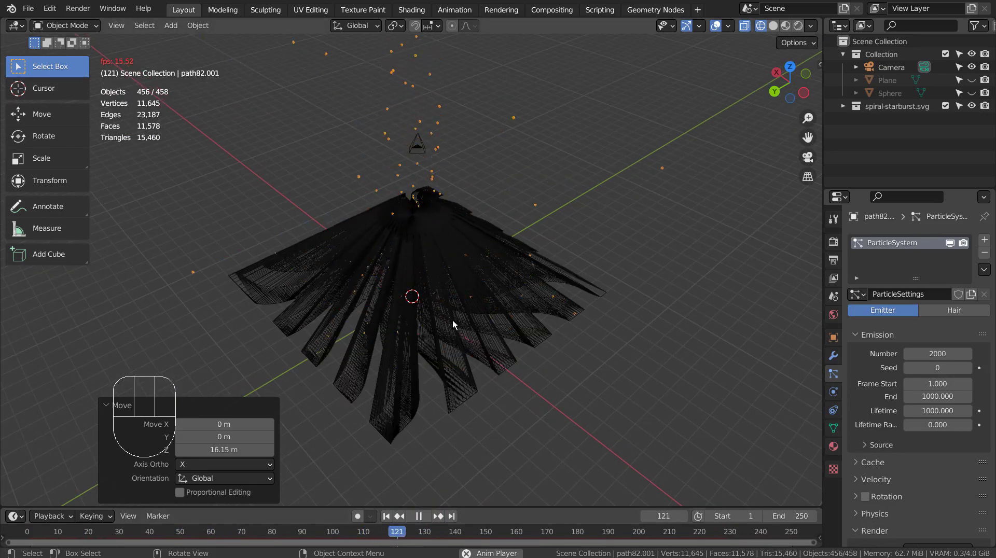
click(418, 516)
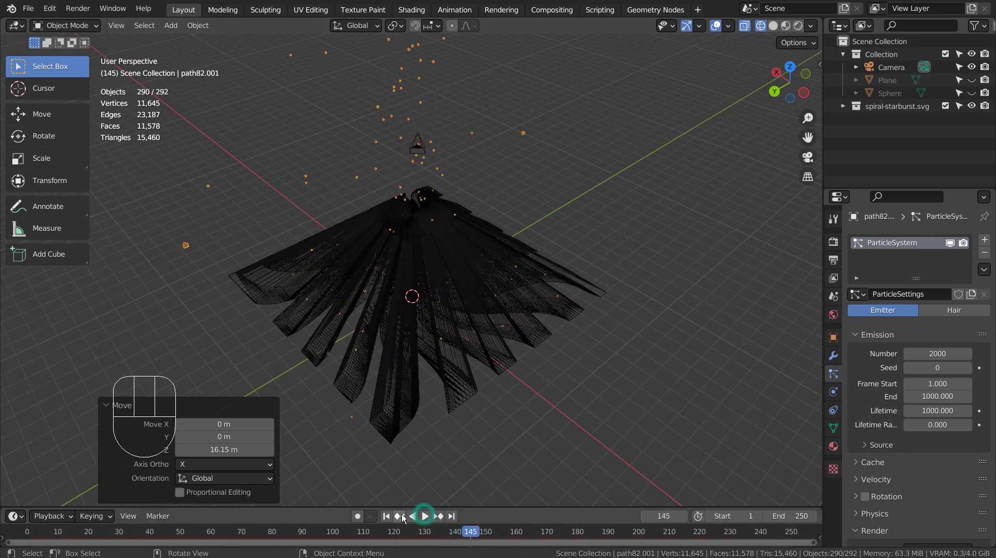
key(ctrl+z)
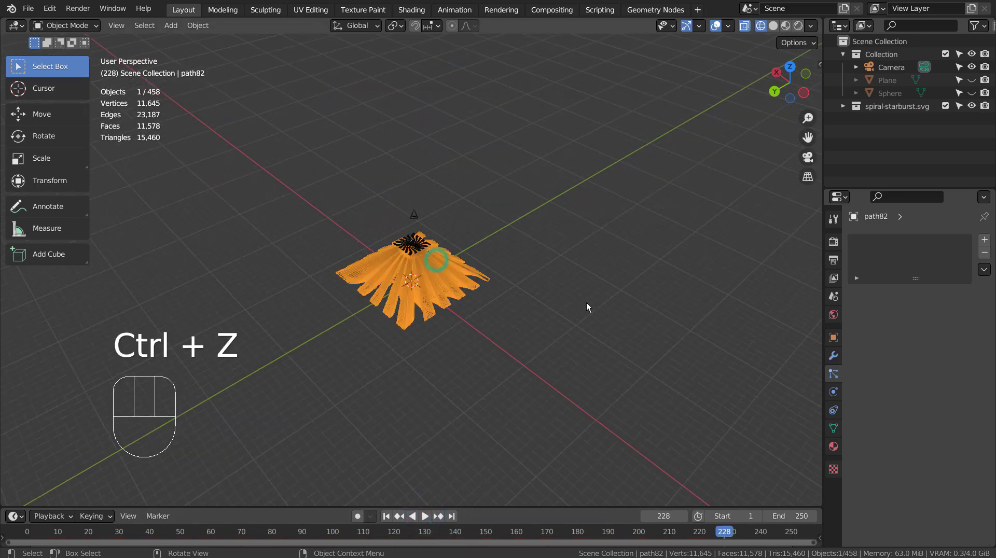
Review path82's Physics settings with Collision enabled in a maximized panel, then restore the layout and deselect
click(828, 392)
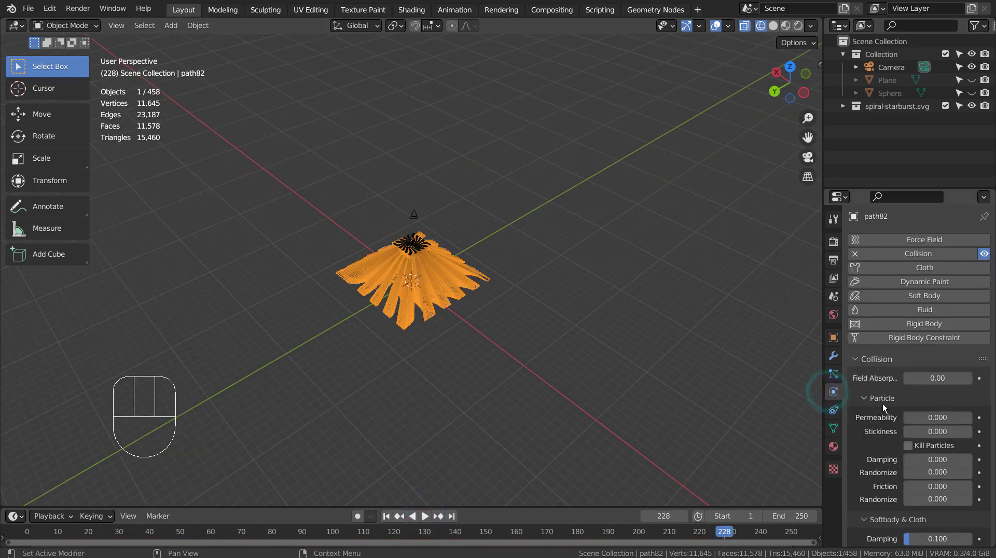
key(ctrl+space)
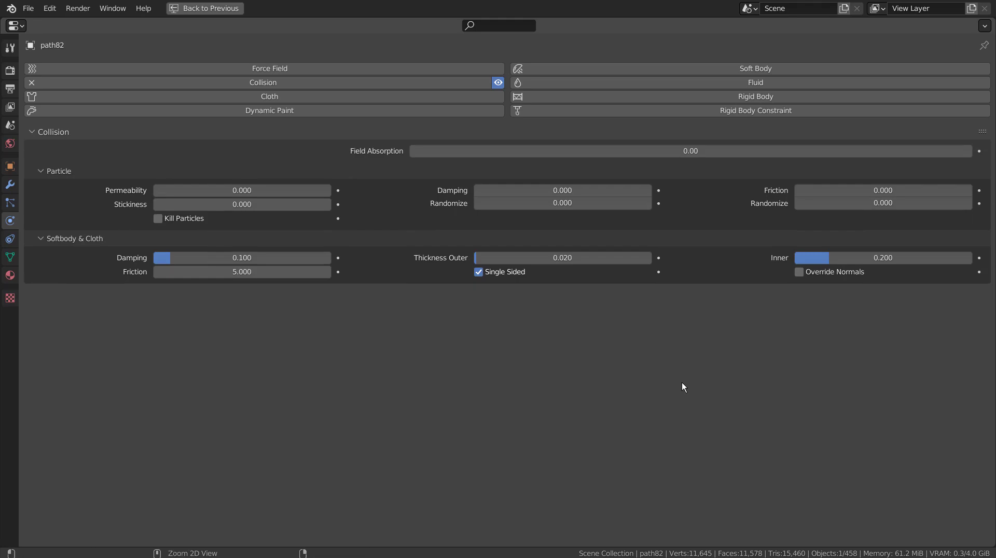
key(ctrl+space)
click(547, 186)
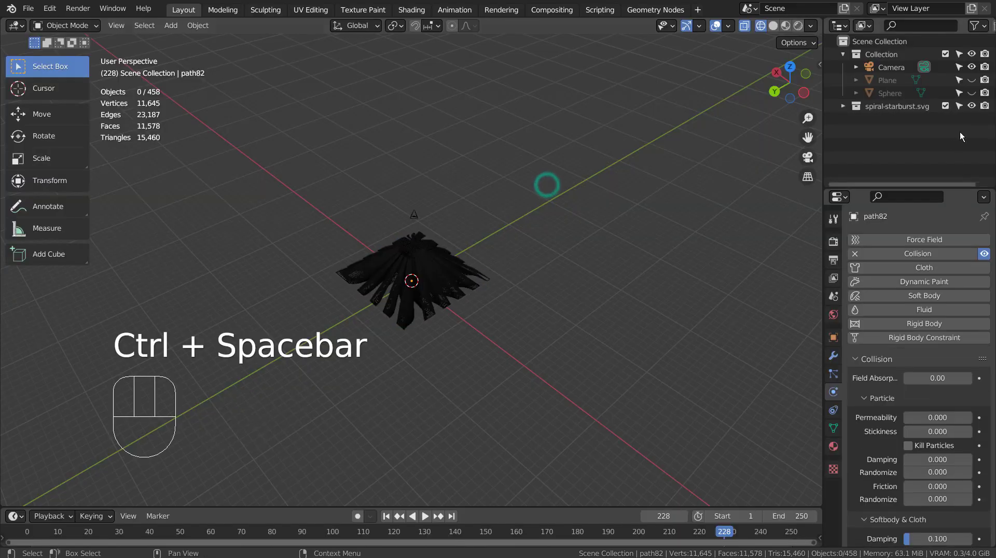
Unhide and frame the Sphere, then maximize its Material.001 node tree in the Shading workspace
click(882, 94)
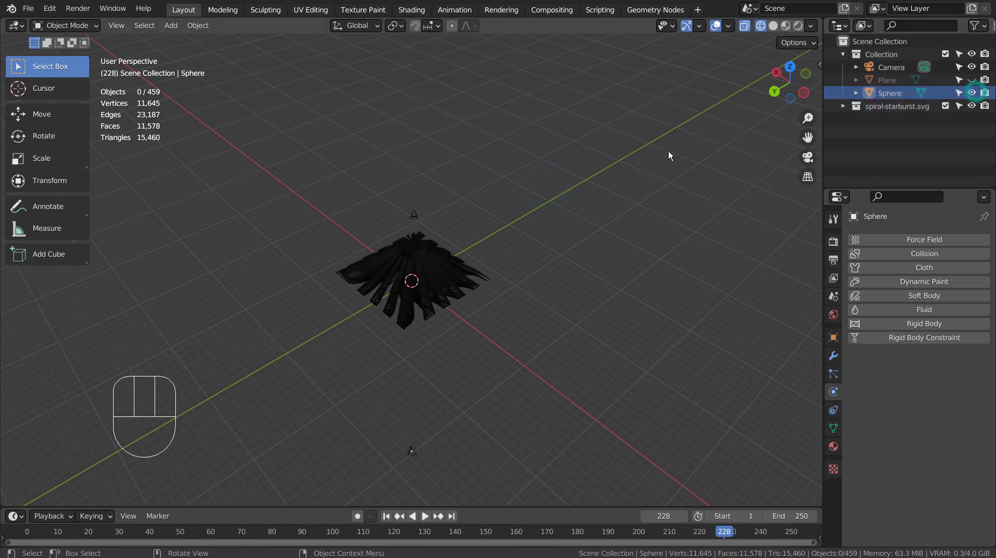
click(972, 93)
key(KP_Decimal)
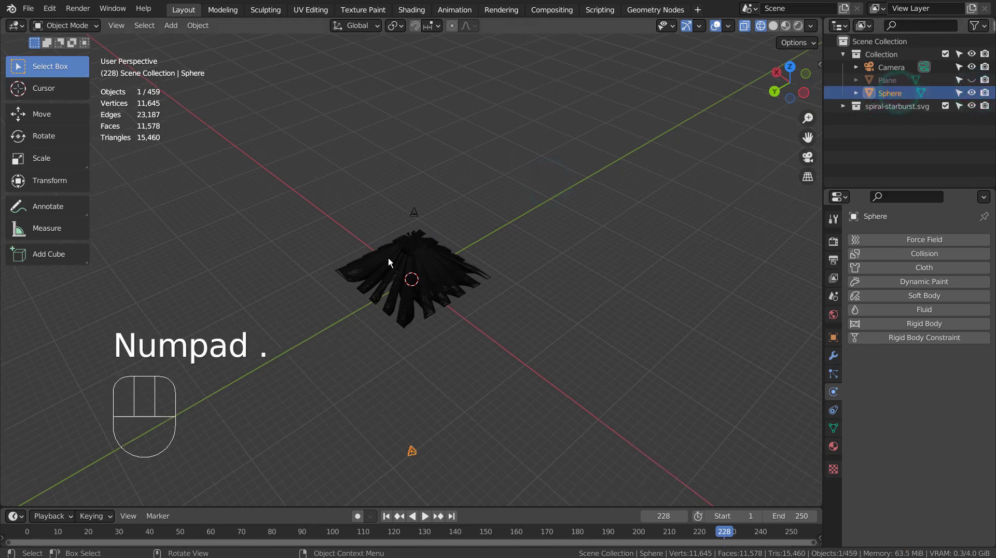
middle_drag(416, 361, 498, 228)
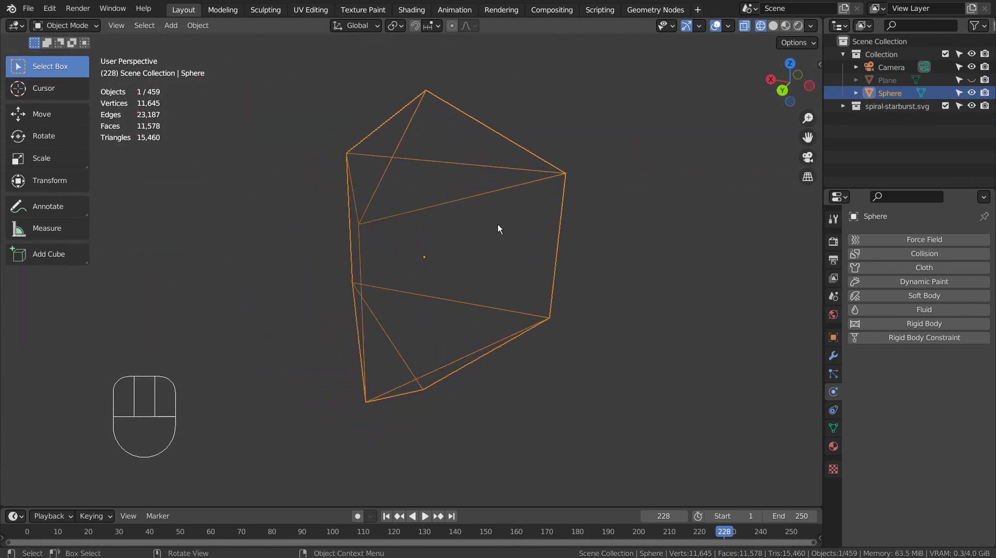
click(418, 10)
key(ctrl+space)
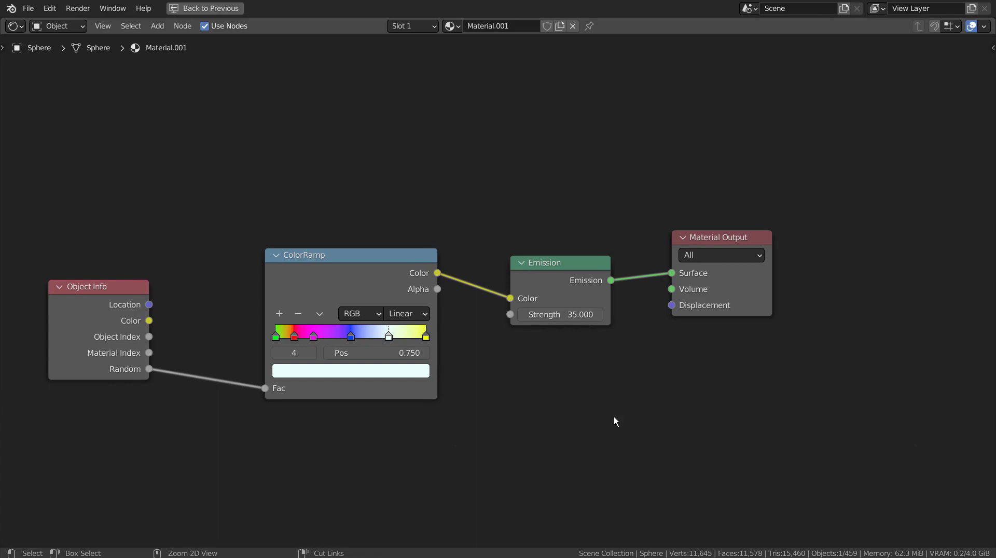
Restore the layout and hide the Sphere and Plane in the viewport
key(ctrl+space)
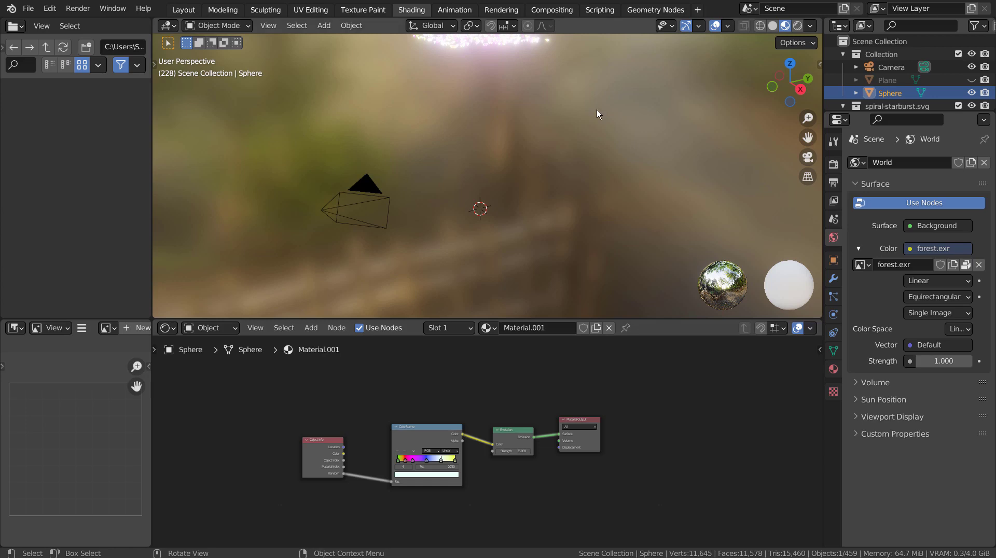
click(972, 93)
click(970, 80)
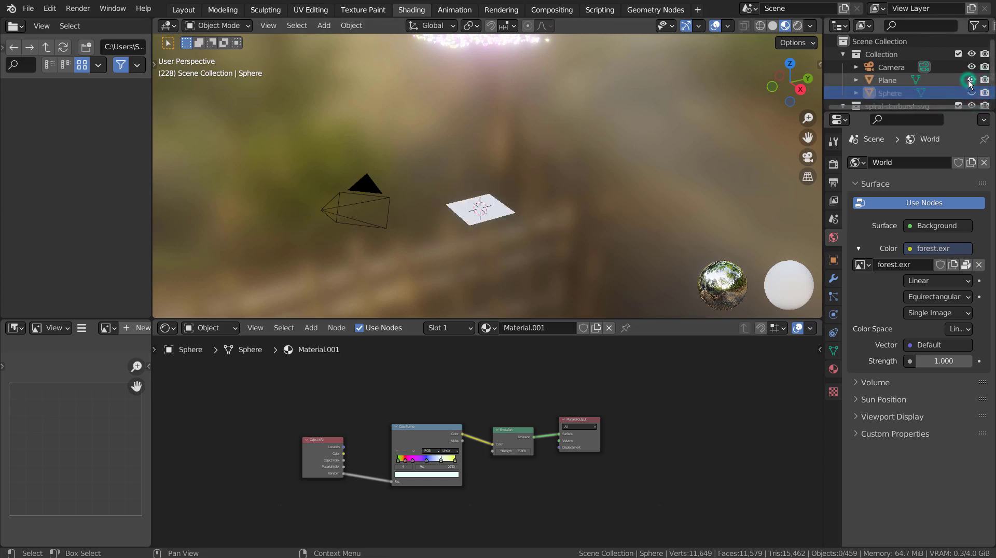
click(971, 80)
click(971, 79)
double_click(971, 80)
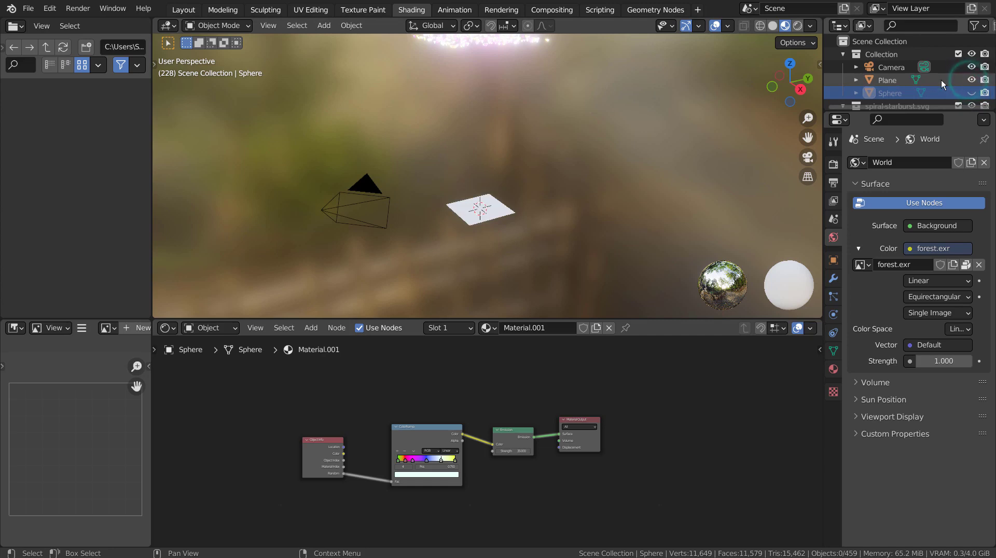
click(966, 78)
scroll(951, 79, down, 3)
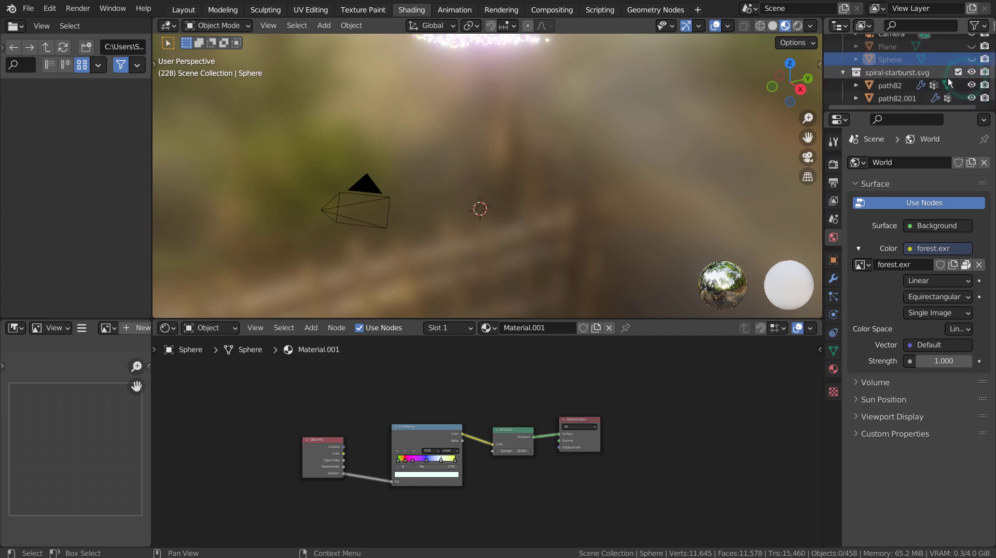
Check path82's Physics tab for Collision, then return to the Layout workspace
click(890, 85)
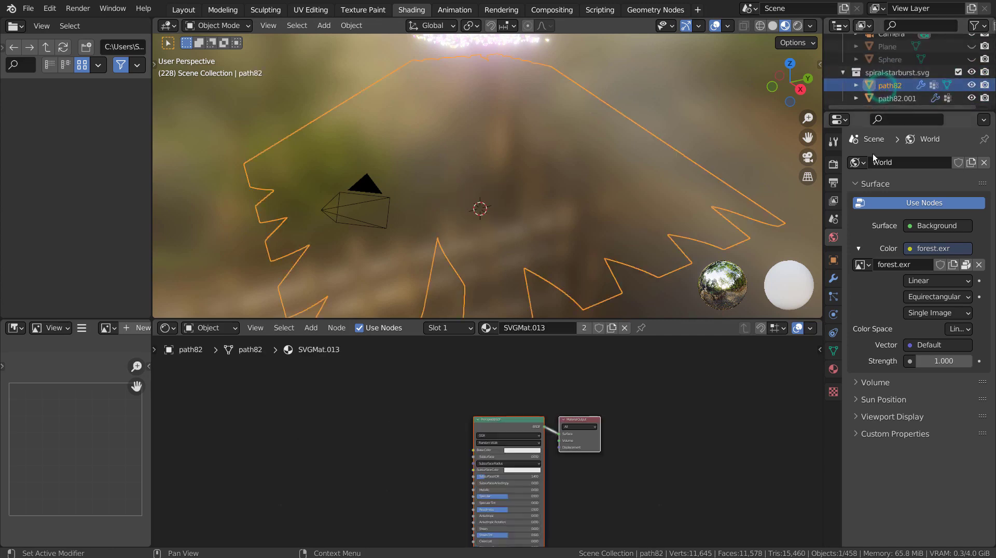
click(891, 100)
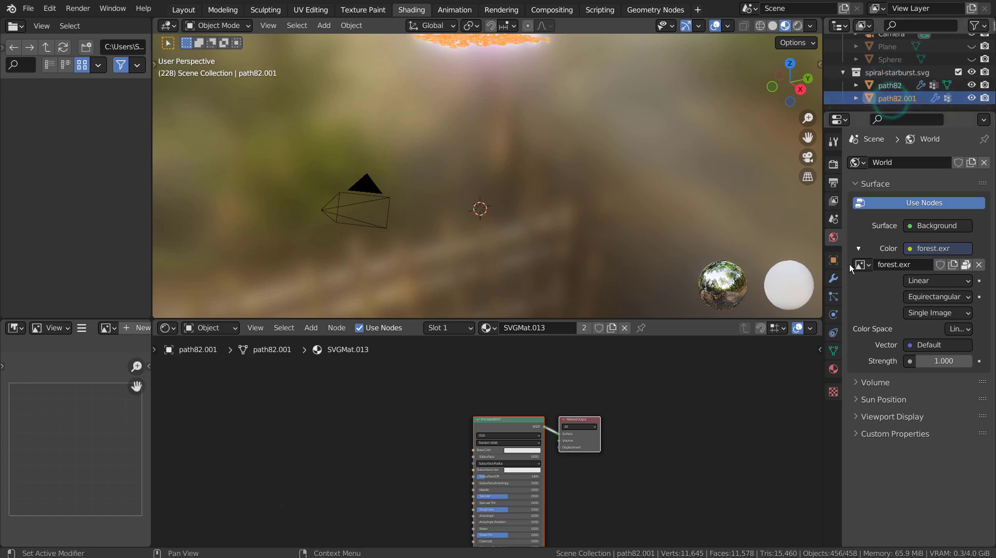
click(835, 314)
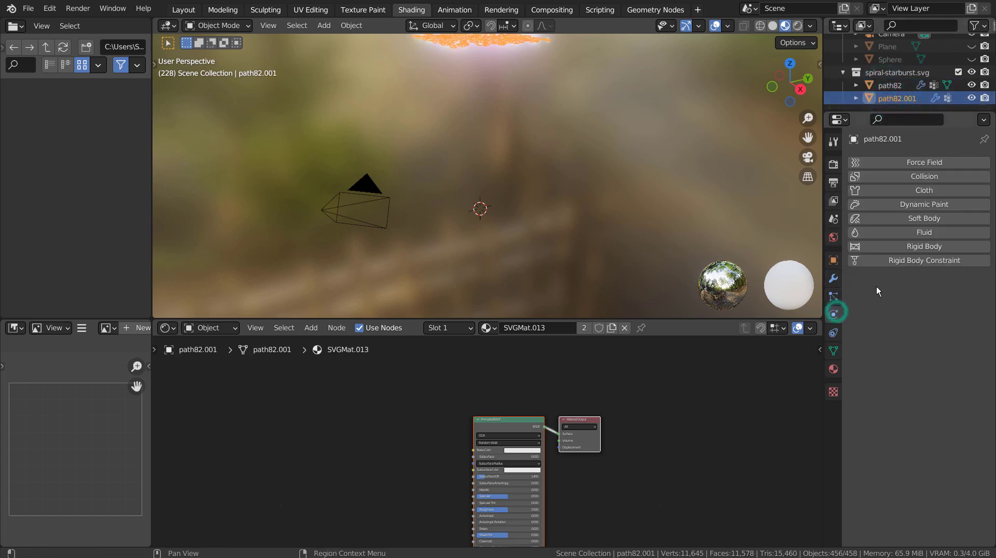
click(890, 85)
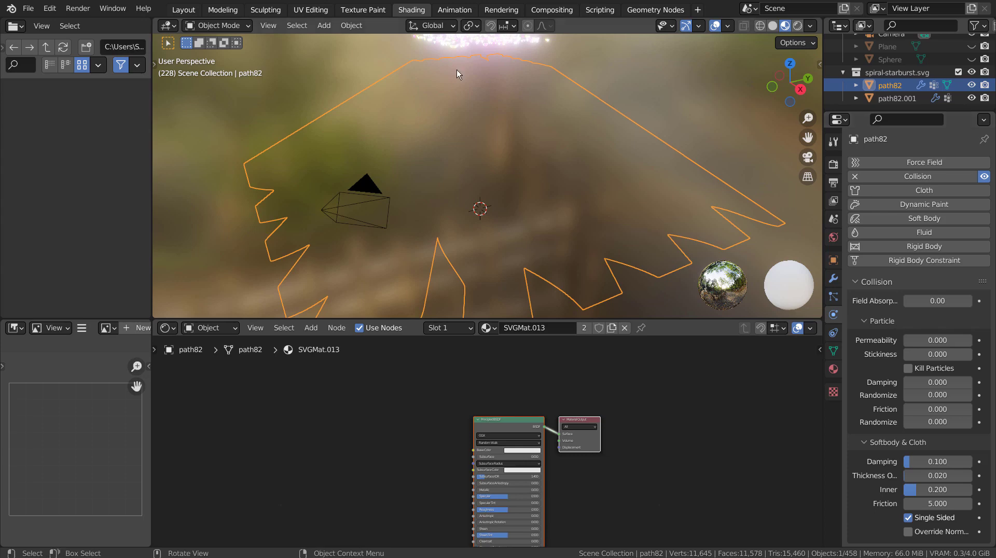
click(184, 9)
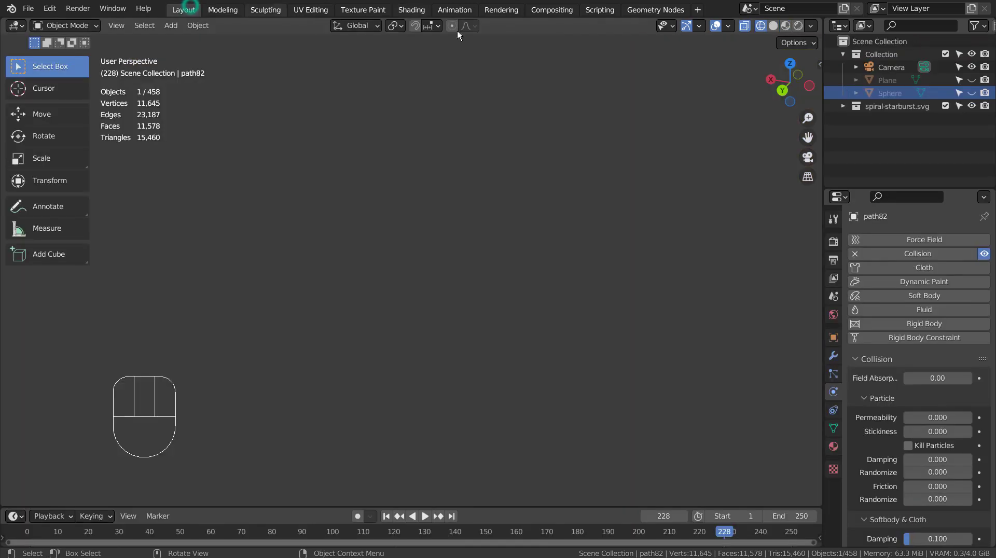
Switch to Material Preview, frame path82 from the right side, and play the animation
click(785, 26)
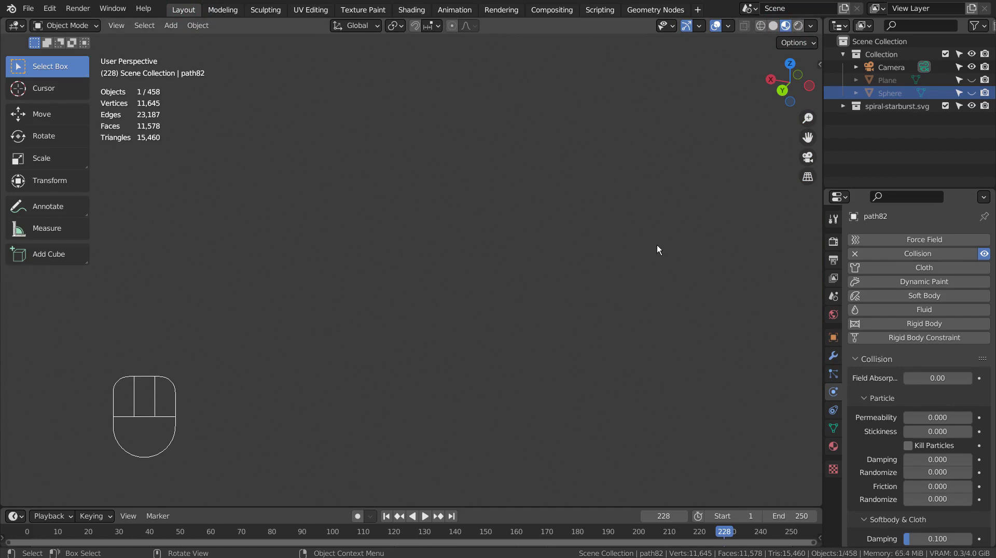
key(KP_3)
key(KP_Decimal)
middle_drag(636, 216, 683, 222)
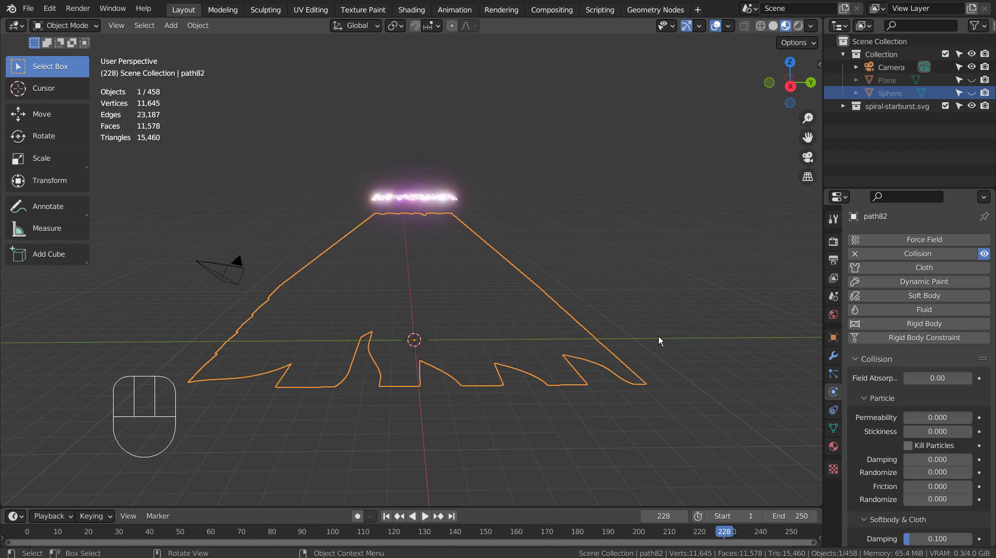
middle_drag(659, 340, 601, 335)
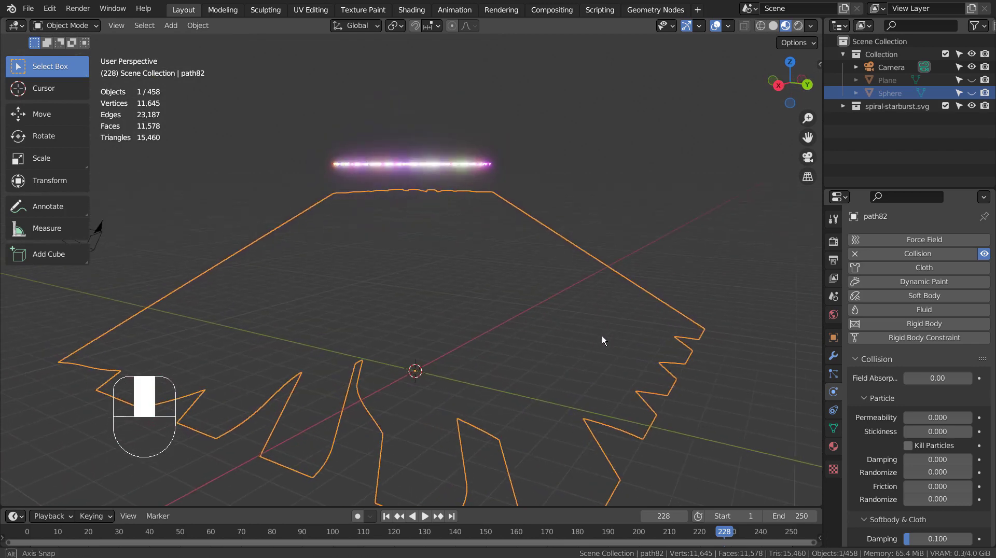
click(426, 516)
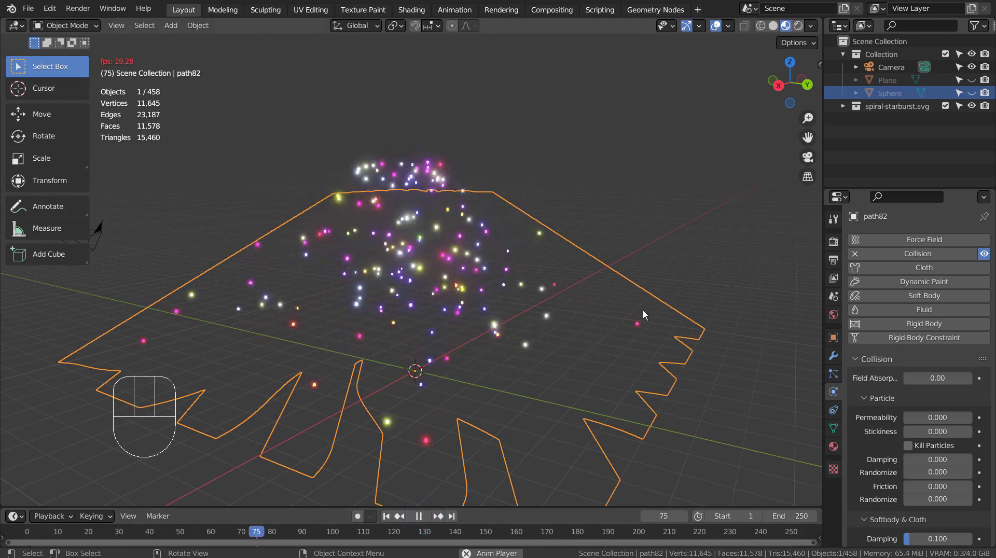
Watch the running simulation from top view, zoomed in on the starburst centre
scroll(618, 325, up, 5)
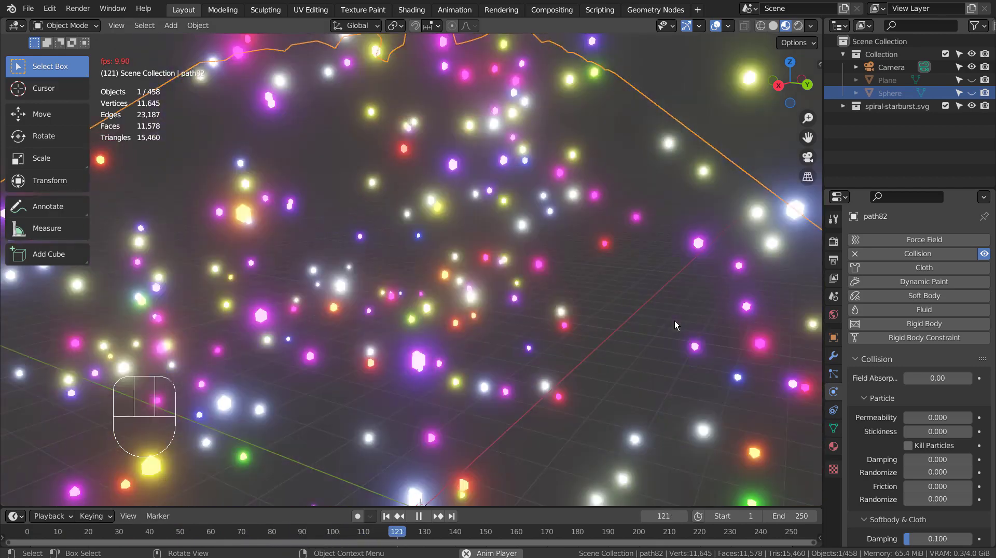
scroll(675, 321, down, 8)
middle_drag(607, 296, 561, 393)
key(KP_1)
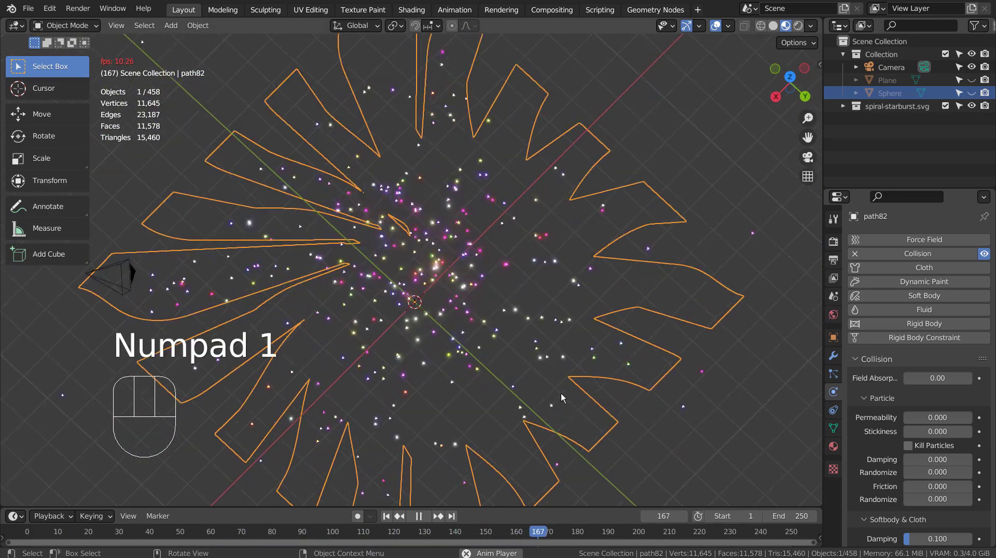
key(KP_7)
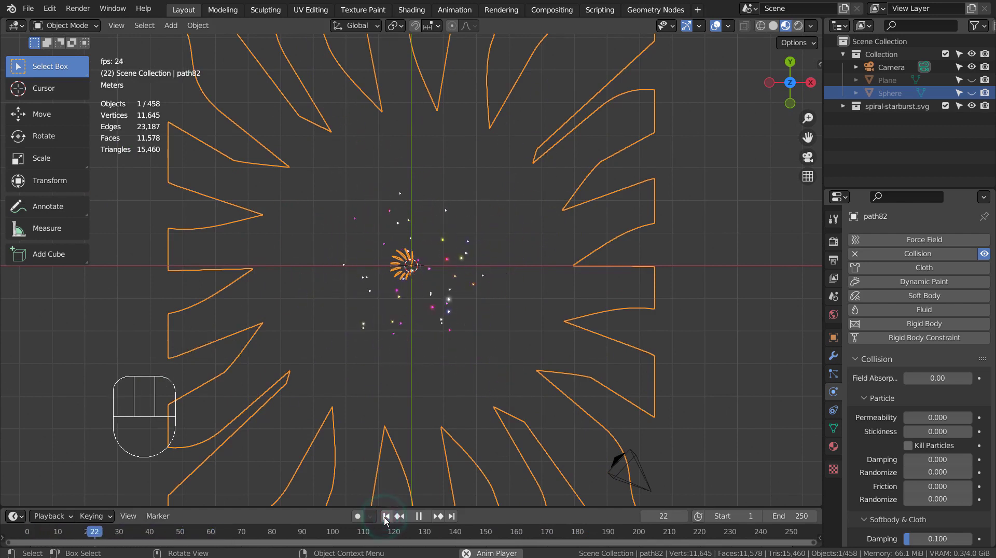
scroll(467, 357, up, 8)
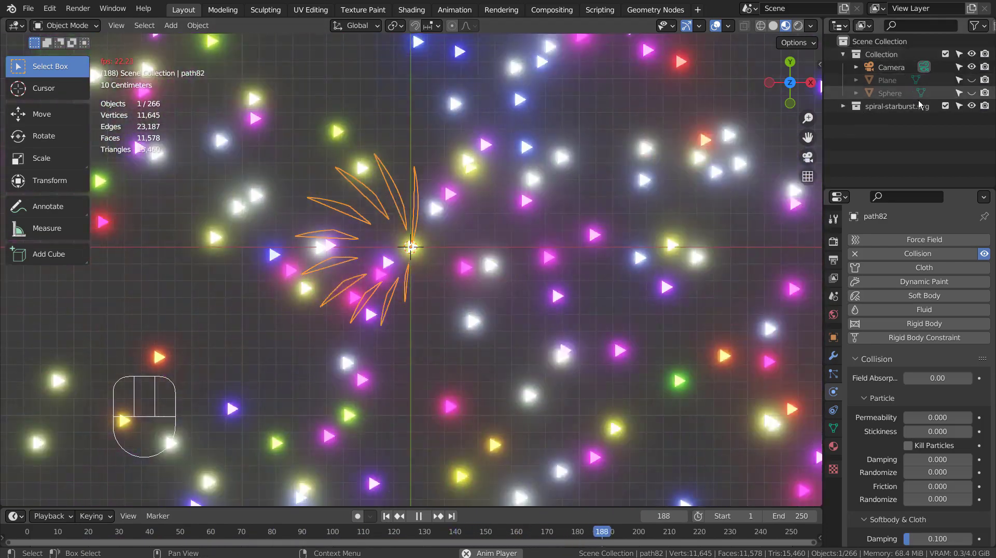
Pause playback at frame 201 and show the starburst meshes' Material settings
key(space)
key(space)
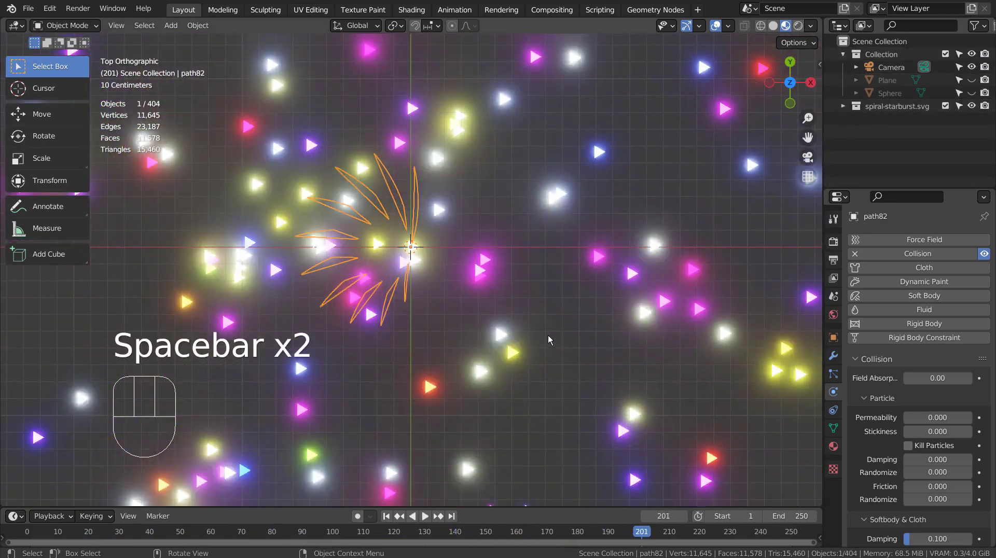
click(888, 106)
click(843, 106)
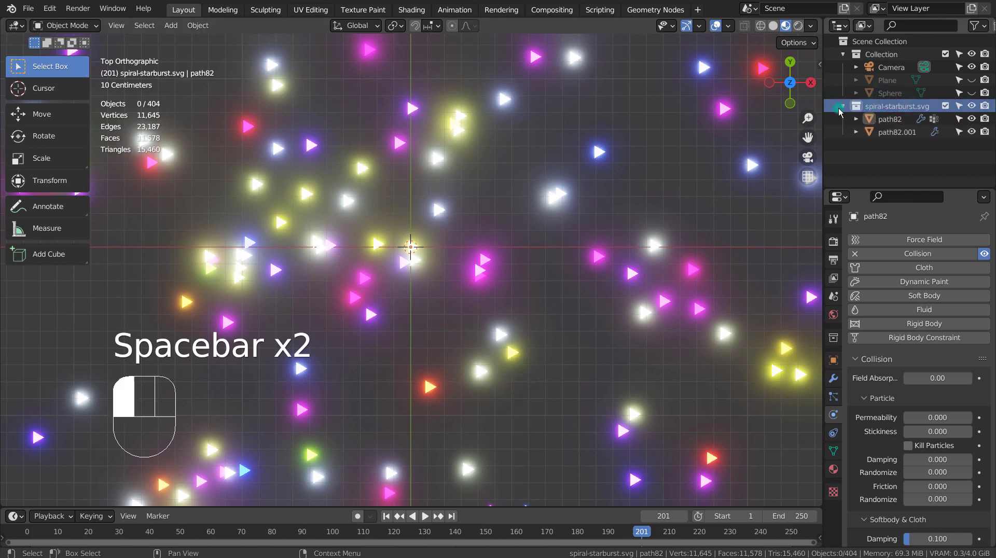
click(897, 131)
click(834, 469)
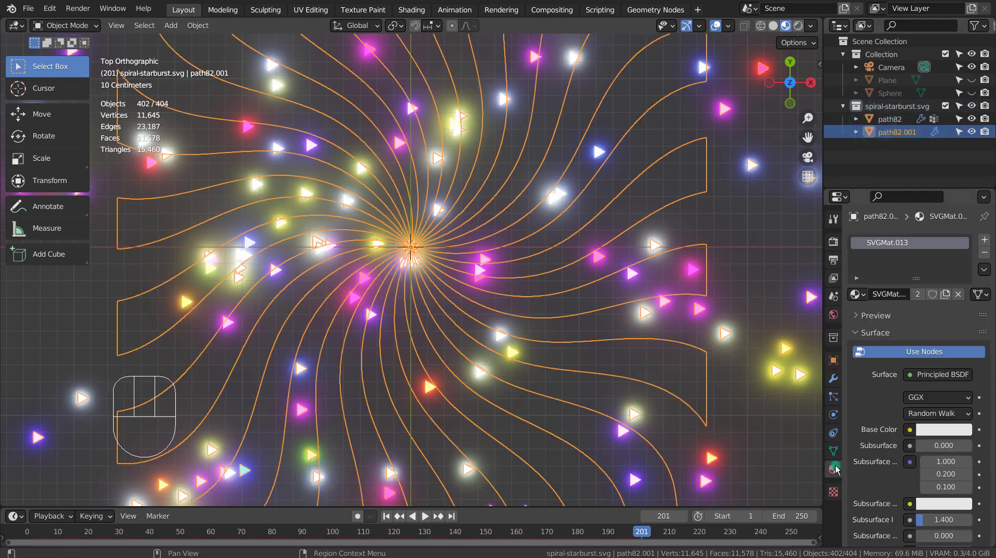
Confirm path82's material uses Alpha 0.000 with Alpha Blend mode
click(889, 119)
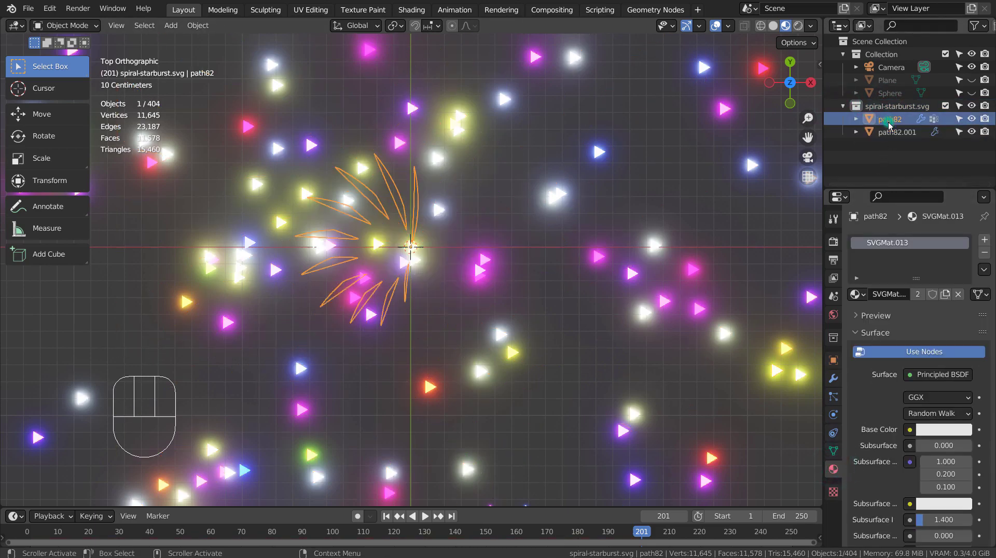
click(889, 132)
click(892, 123)
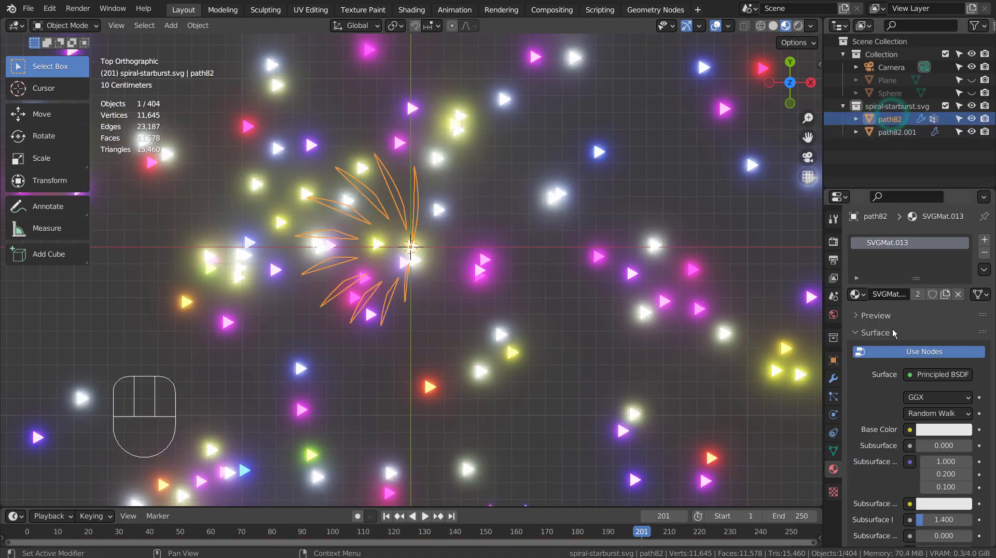
key(ctrl+space)
scroll(691, 369, down, 15)
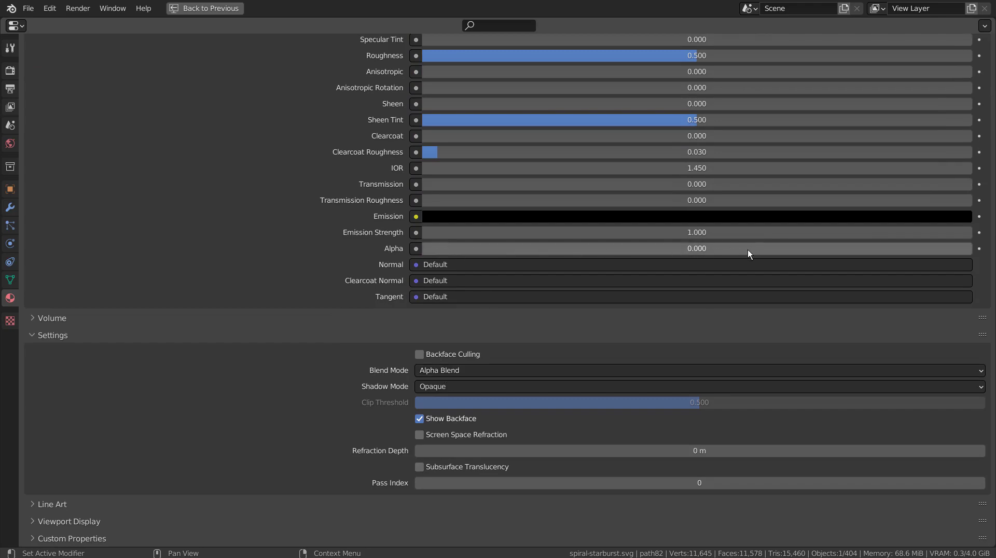
key(ctrl+space)
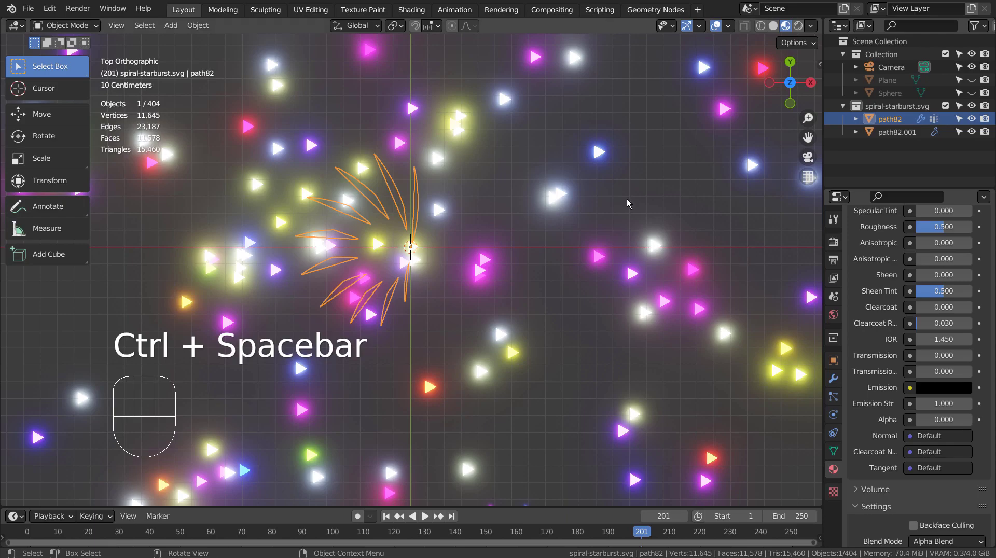
Confirm path82.001's material alpha settings, then deselect everything
click(896, 131)
key(a)
key(ctrl+space)
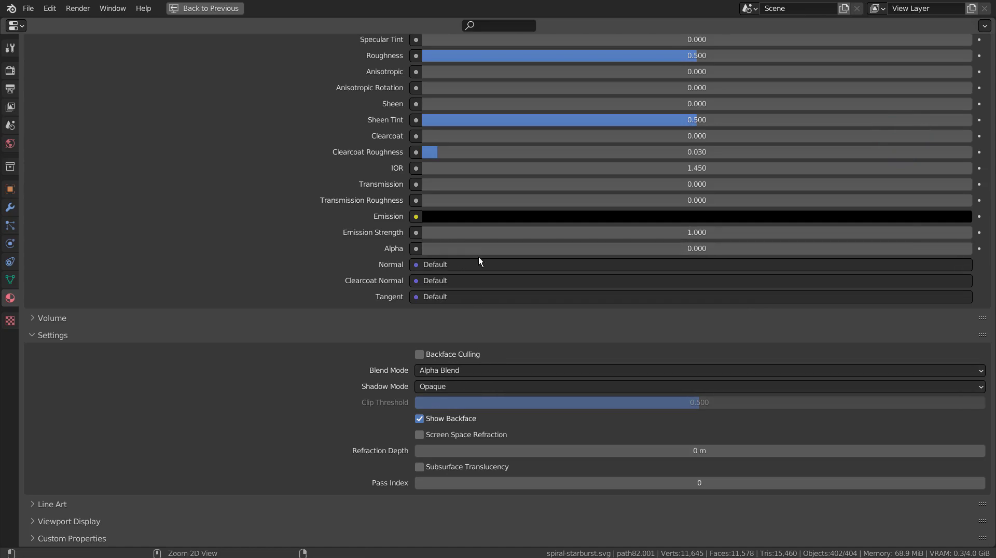
key(ctrl+space)
click(726, 221)
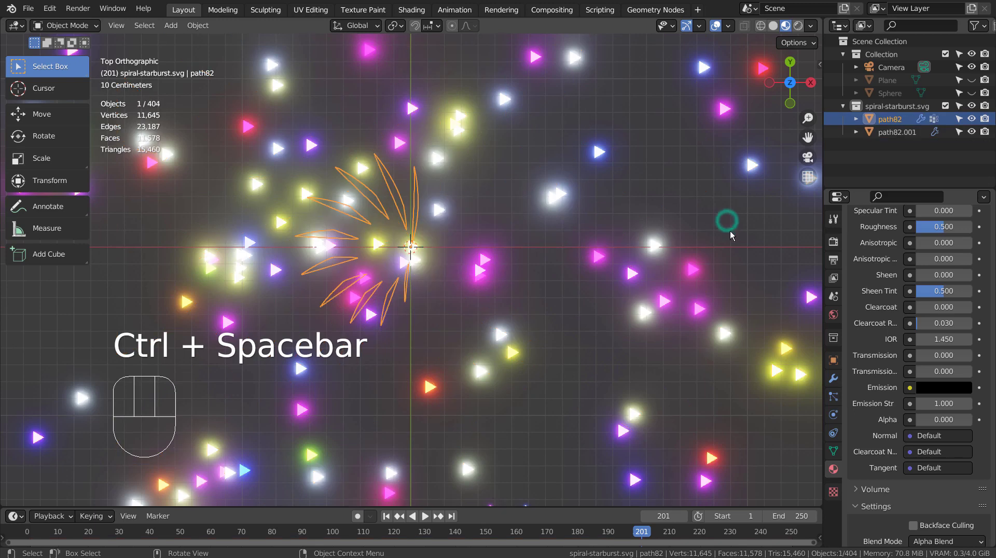
click(515, 413)
key(alt+a)
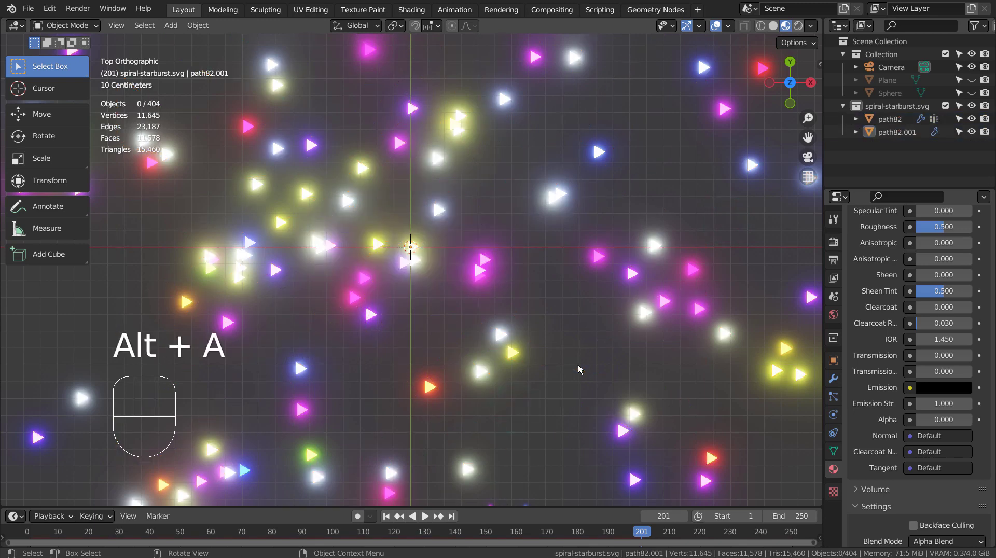